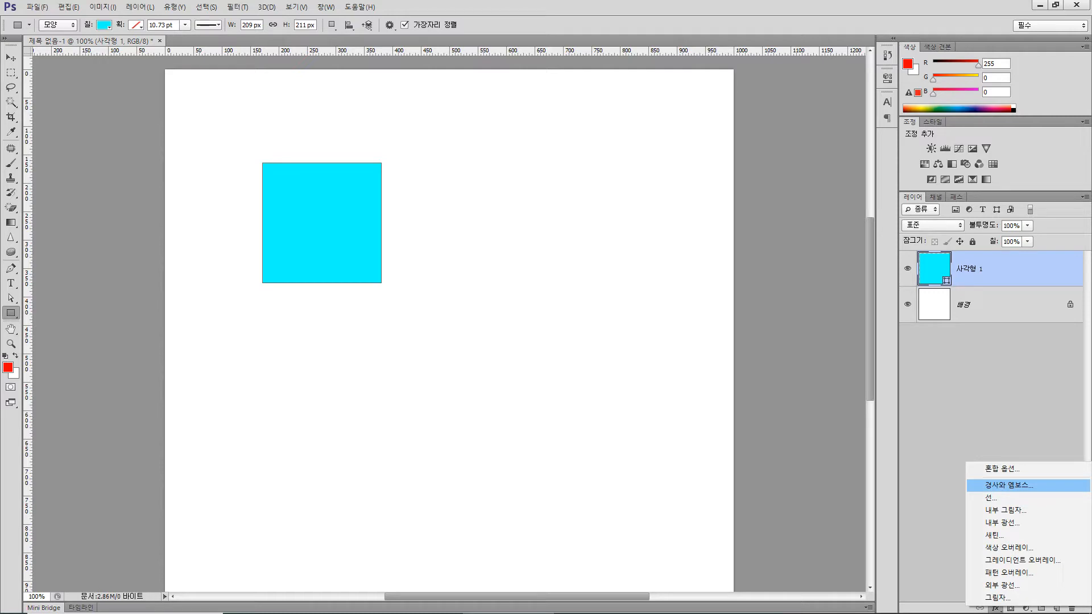
- Add a Bevel and Emboss effect to the cyan square's layer with the style set to Inner Bevel (내부 경사)
click(1008, 485)
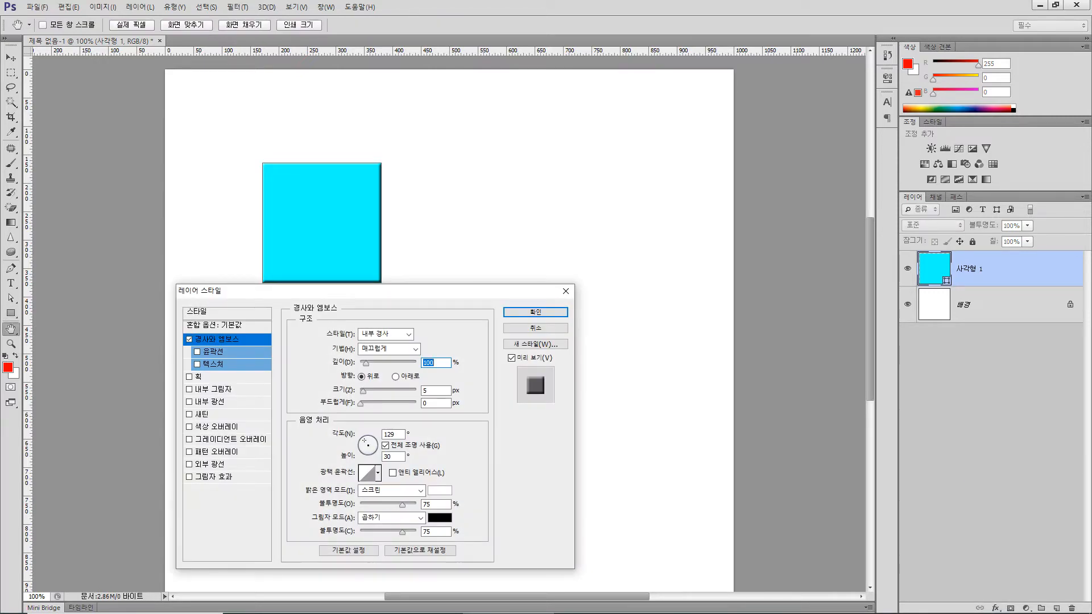
drag(376, 291, 594, 130)
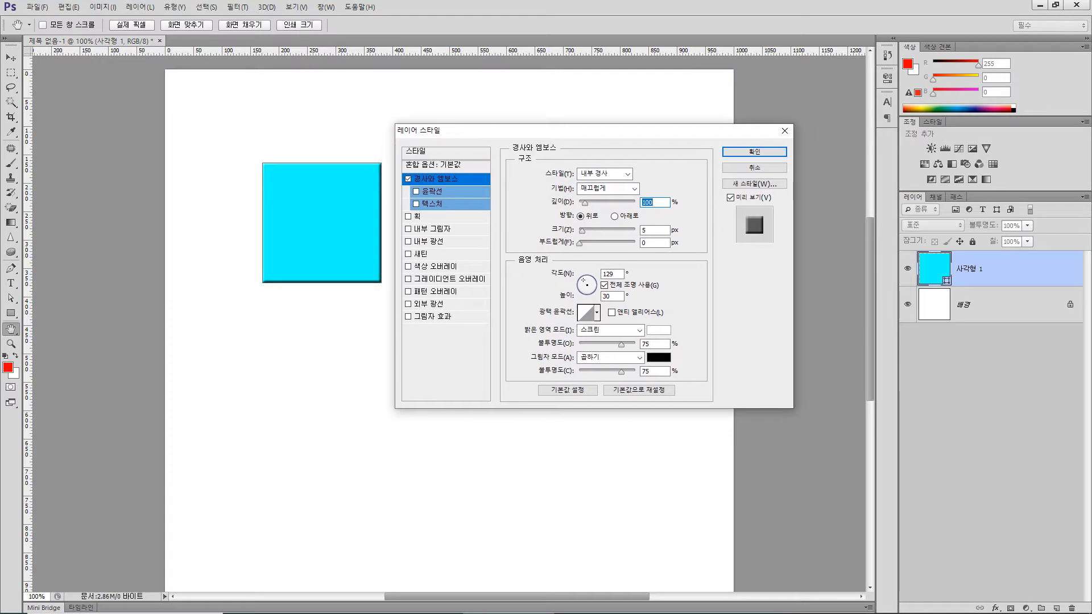
click(428, 241)
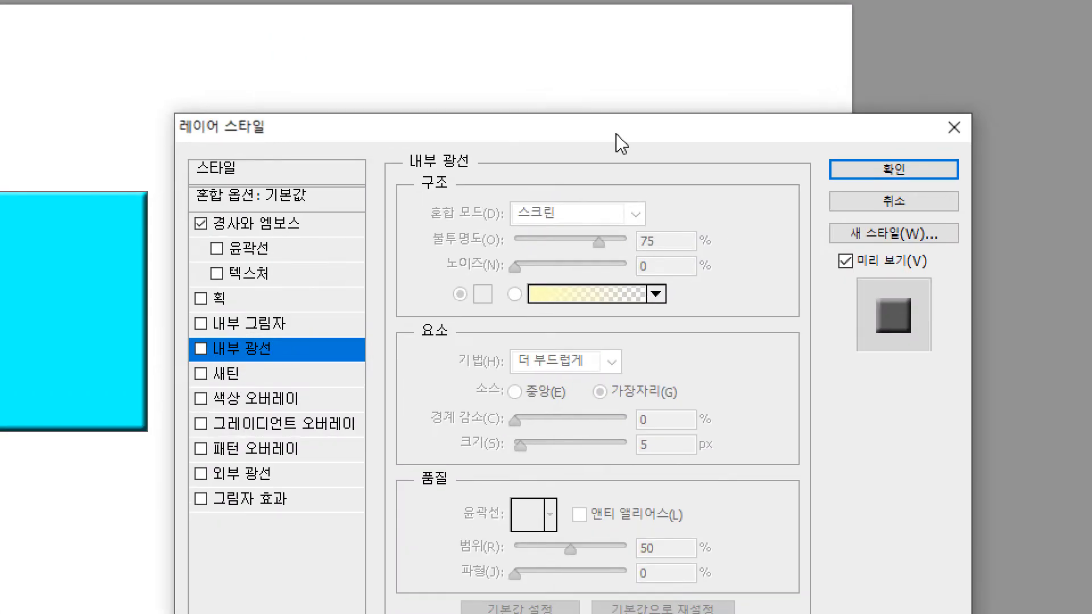
click(279, 226)
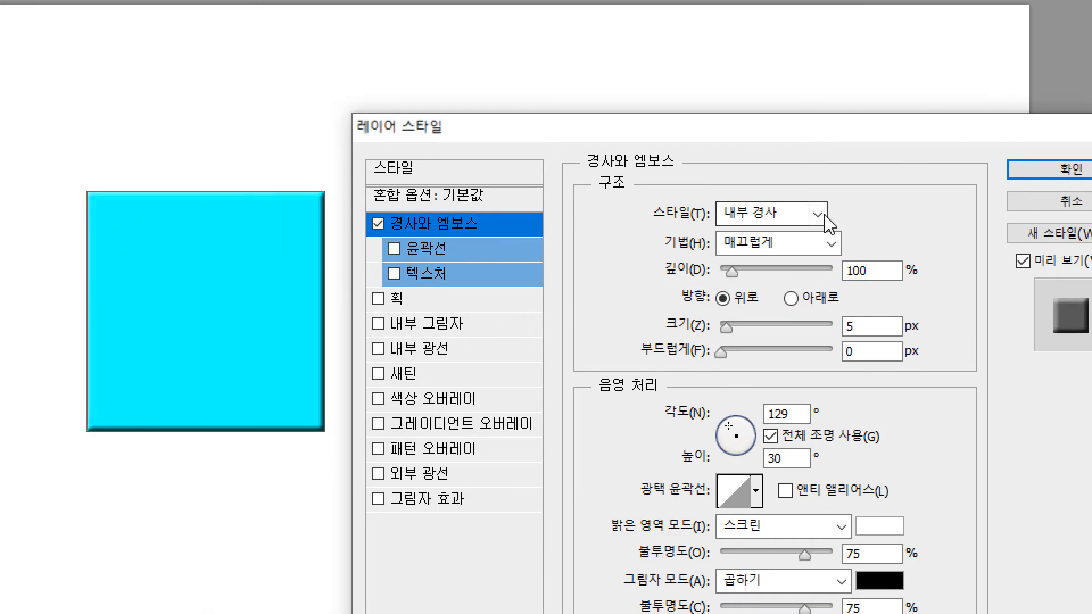
click(817, 215)
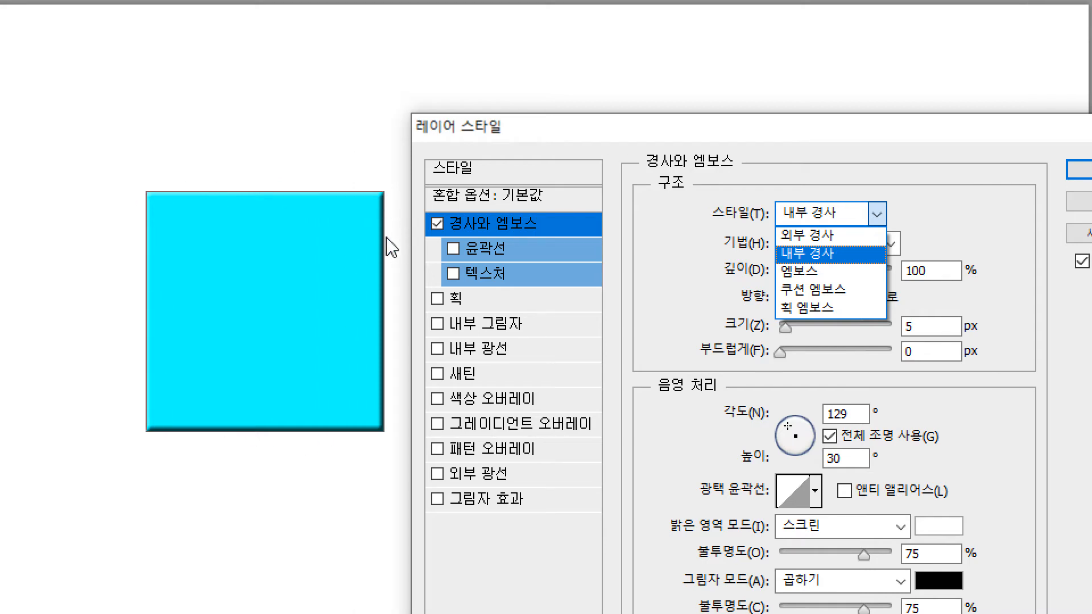
click(855, 257)
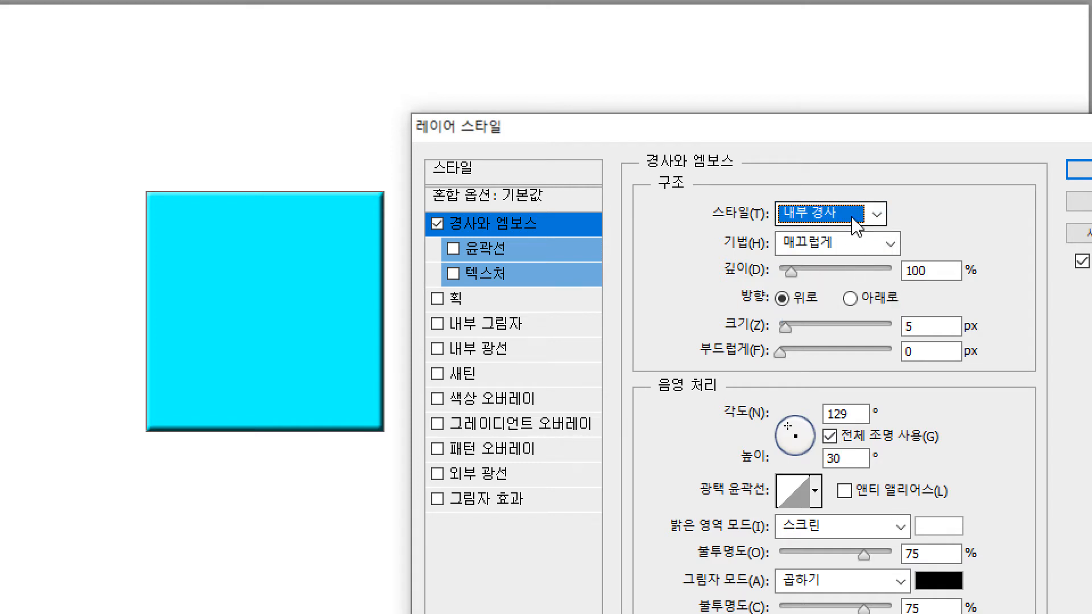
- Adjust the bevel on the square to a size of 10 px and a soften value of 16 px
drag(787, 332, 800, 338)
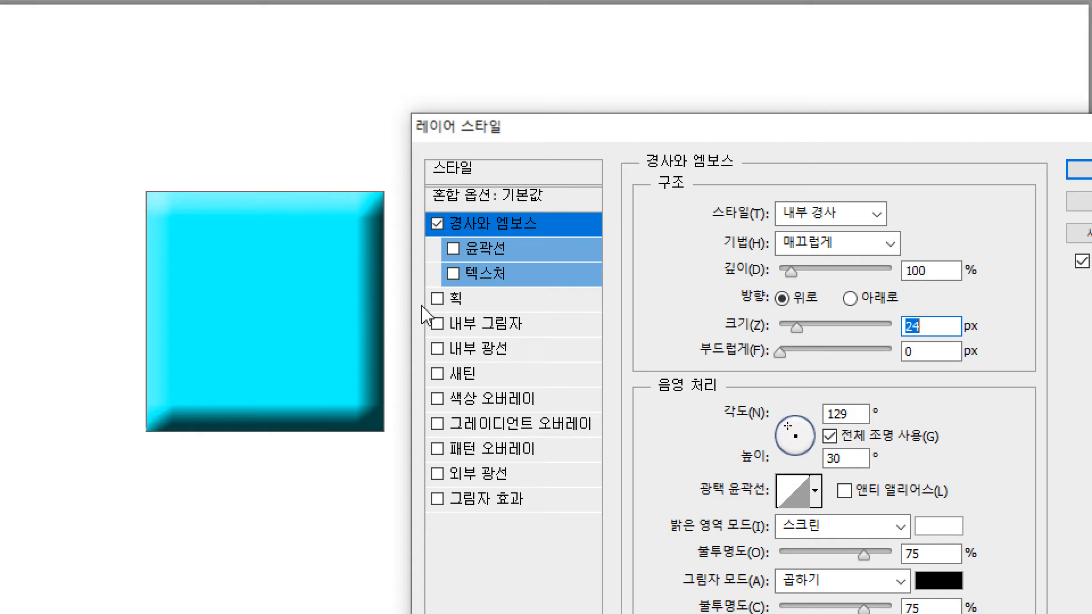
drag(798, 332, 808, 336)
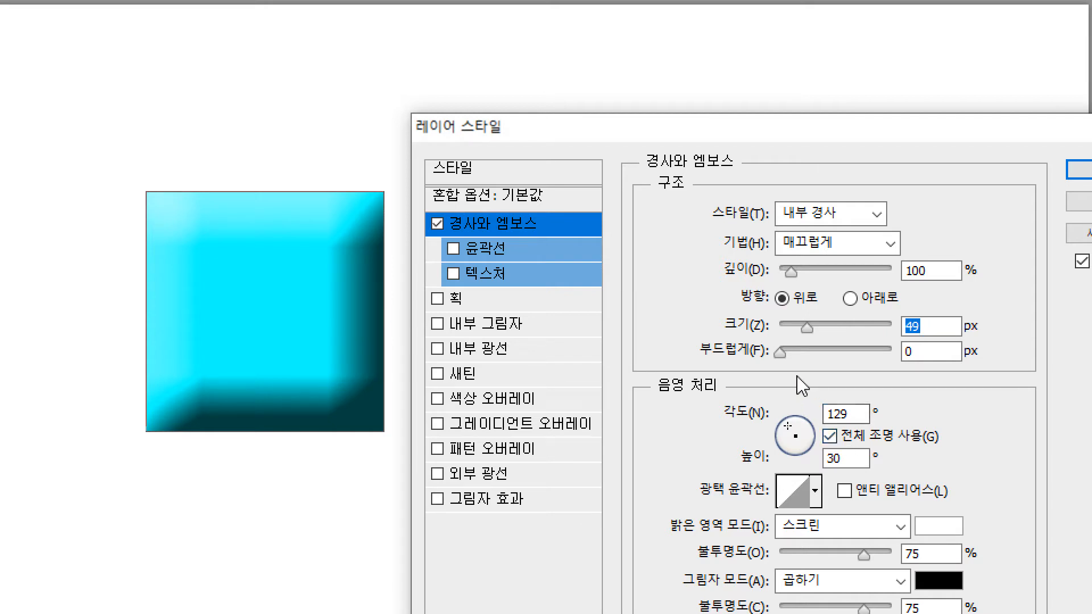
drag(780, 352, 904, 360)
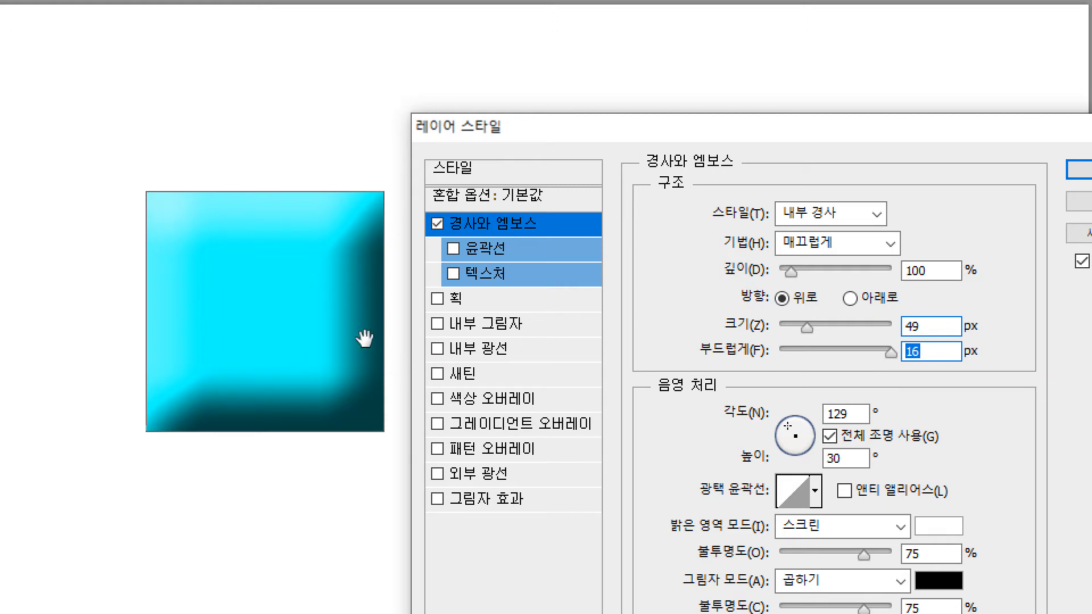
drag(894, 357, 765, 373)
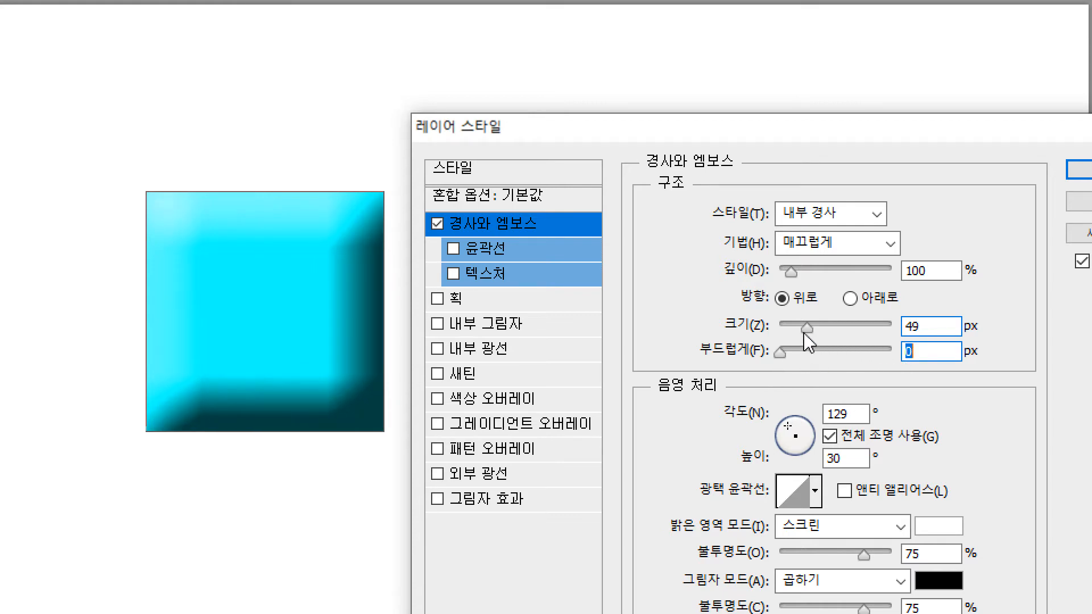
drag(805, 335, 790, 323)
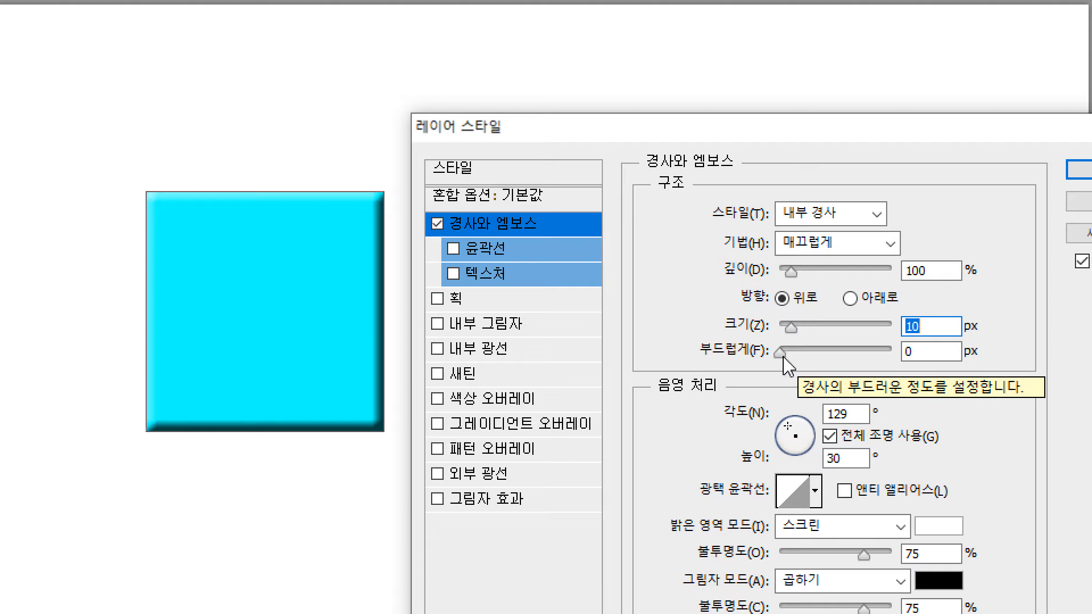
drag(780, 353, 896, 358)
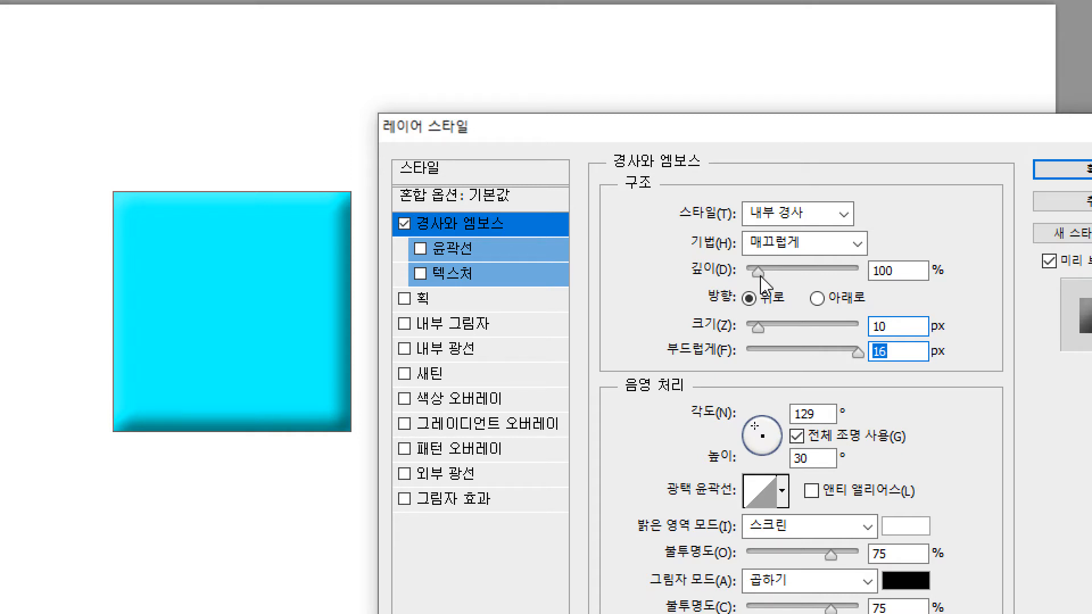
- Try weaker and stronger bevel depths, including 42% and 1000%, and settle the depth at 195%
mouse_move(760, 277)
mouse_down()
mouse_move(796, 274)
mouse_move(752, 273)
mouse_up()
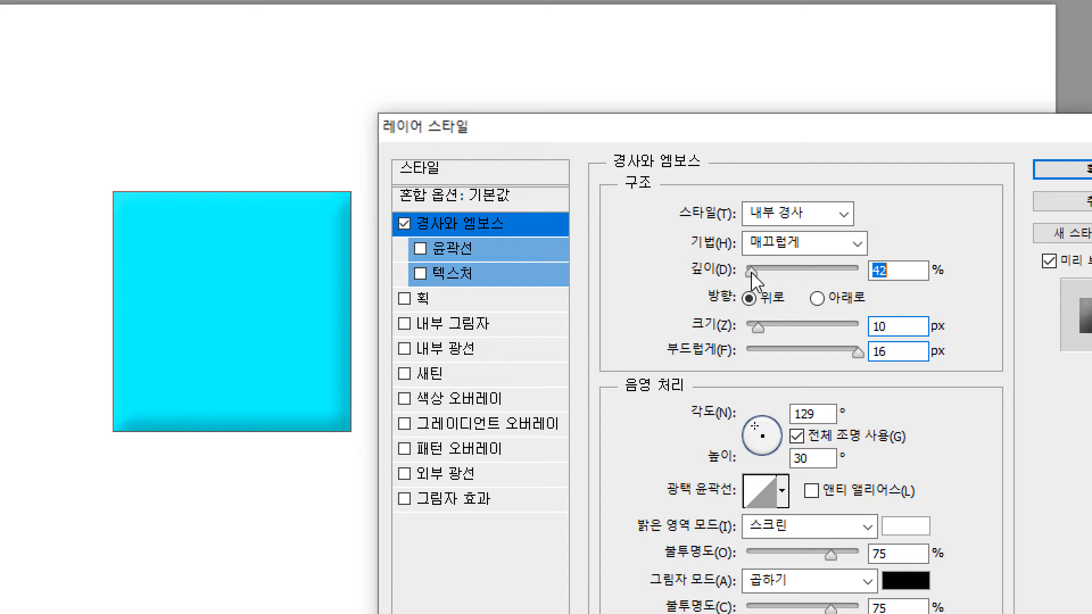
drag(751, 272, 879, 281)
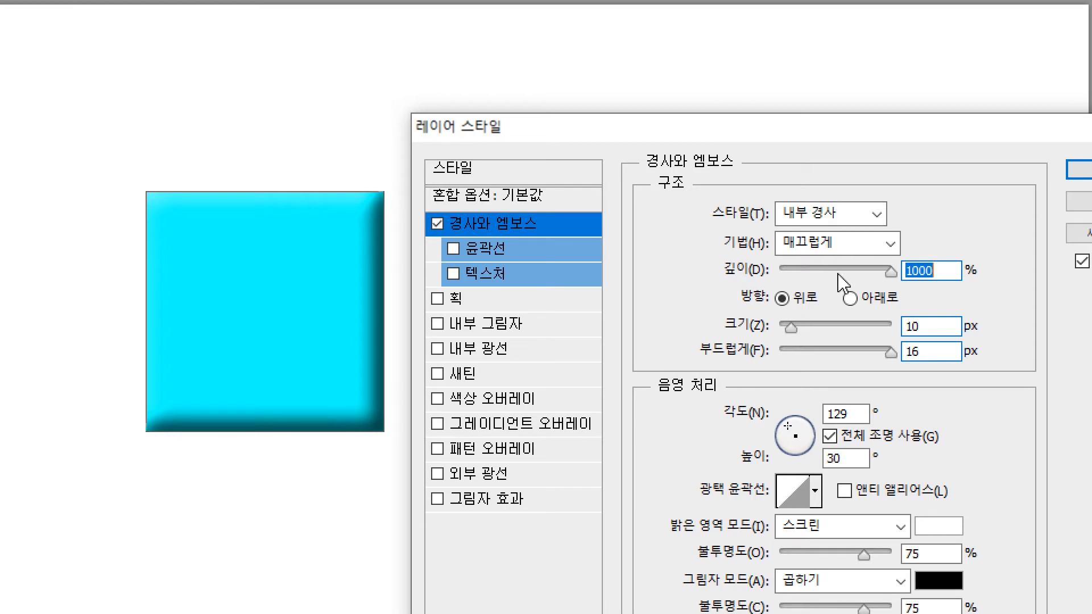
mouse_move(843, 274)
mouse_down()
mouse_move(779, 278)
mouse_move(812, 277)
mouse_move(786, 278)
mouse_move(802, 280)
mouse_up()
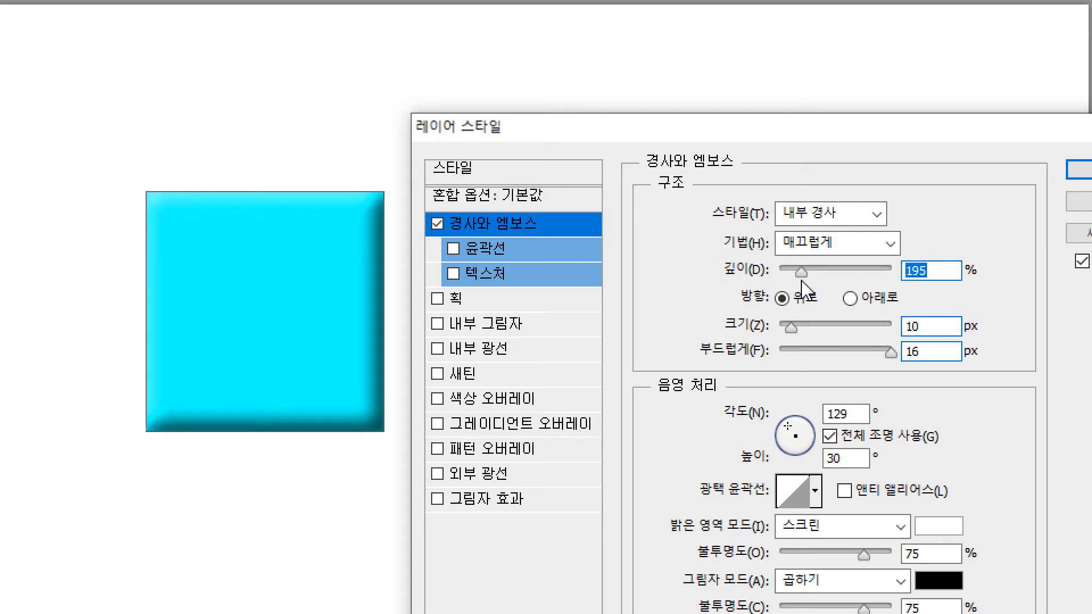
- Set the shading angle to 130° and compare the bevel's Down direction with Up, keeping Up
click(850, 299)
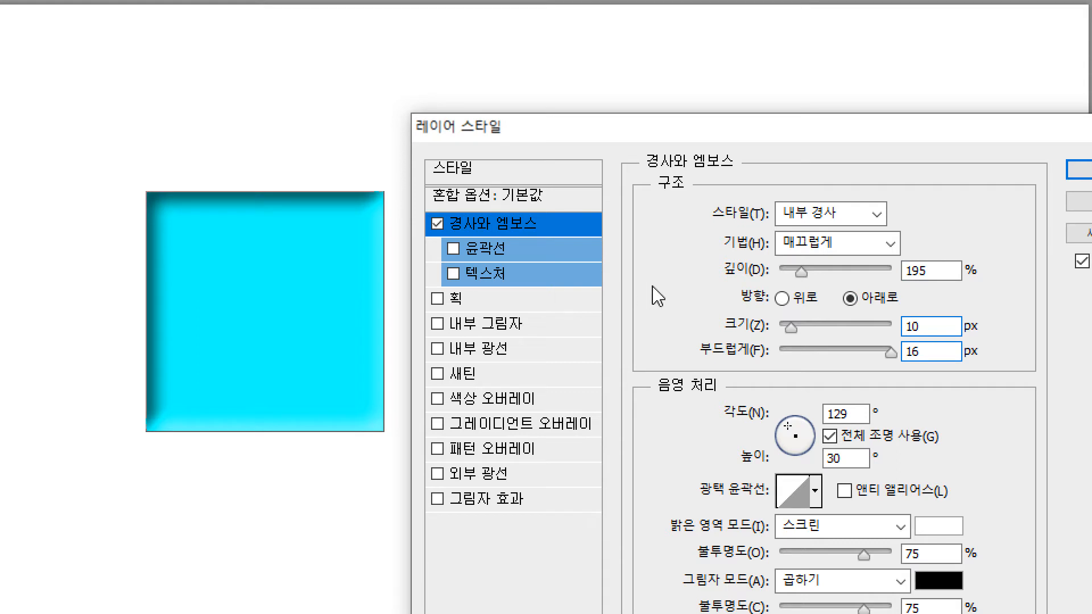
click(783, 298)
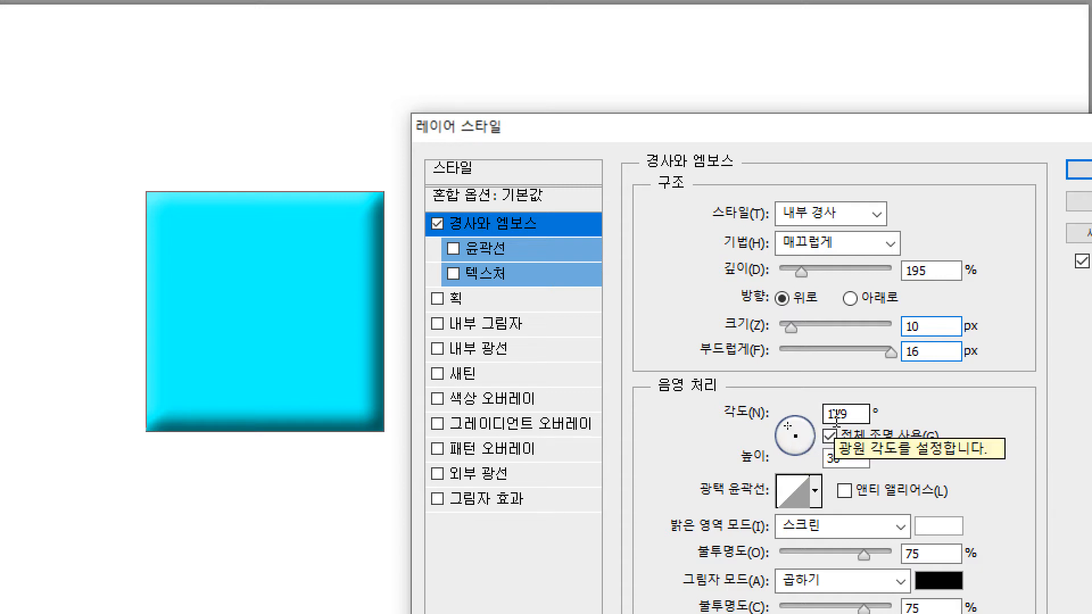
click(837, 419)
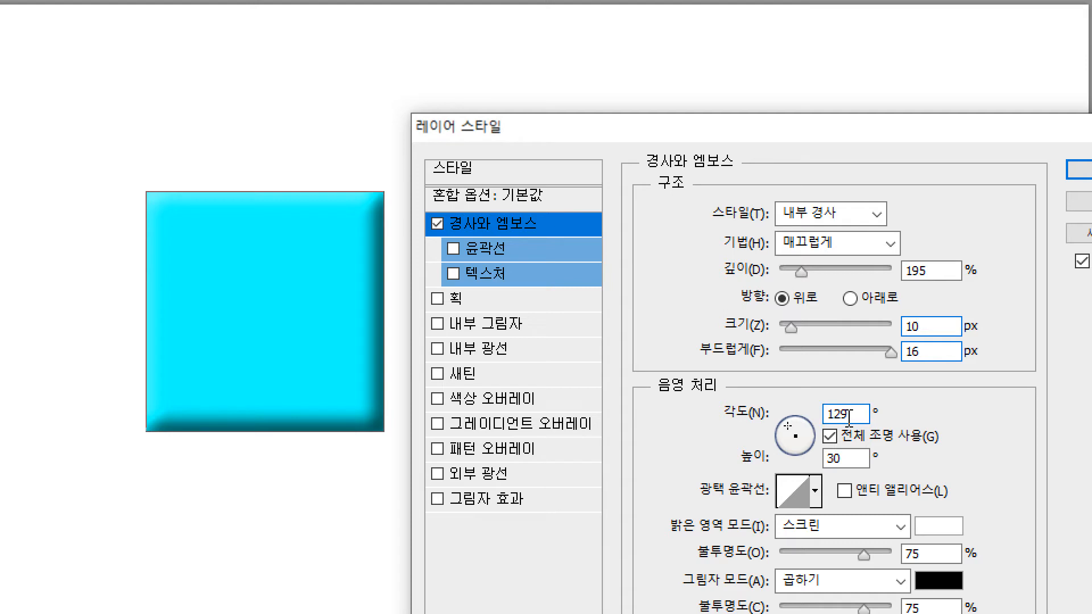
key(Up)
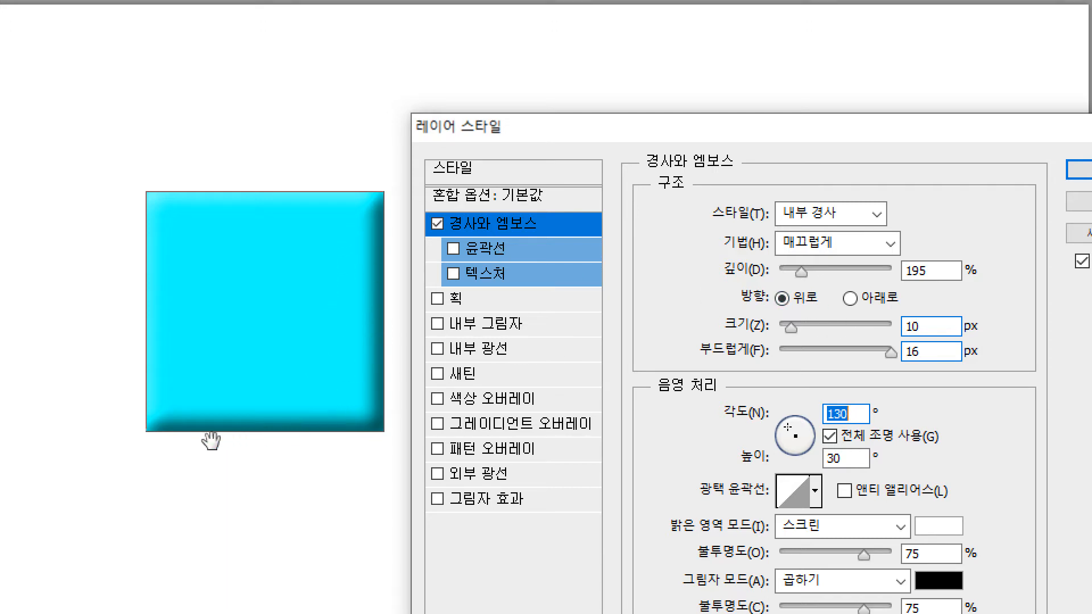
click(850, 298)
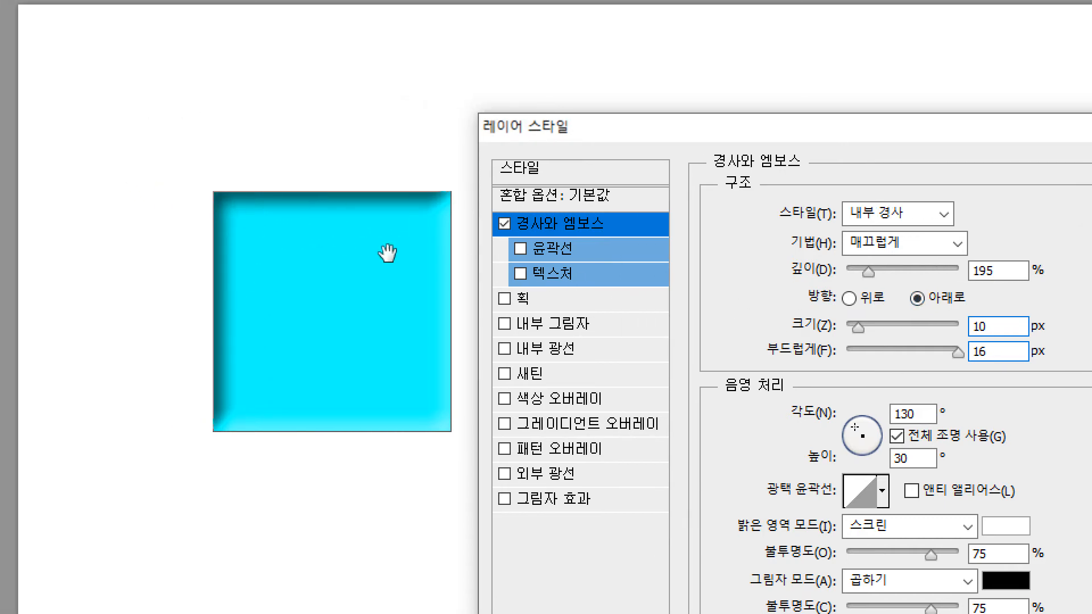
click(850, 298)
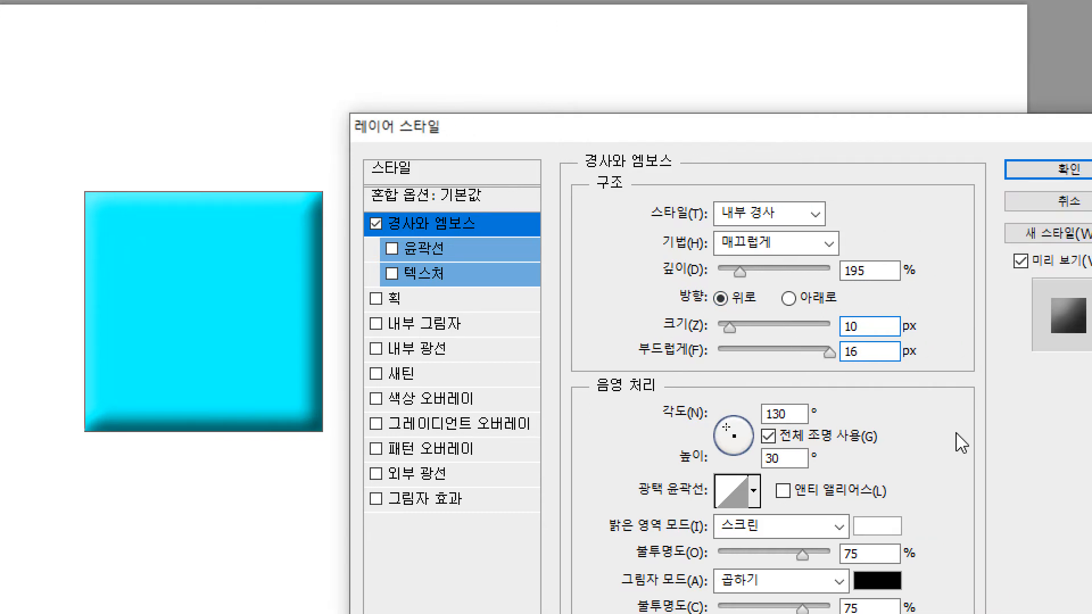
- Try shading altitudes of 0° and 90° on the bevel, and bring the altitude back to 30°
click(762, 458)
text(0)
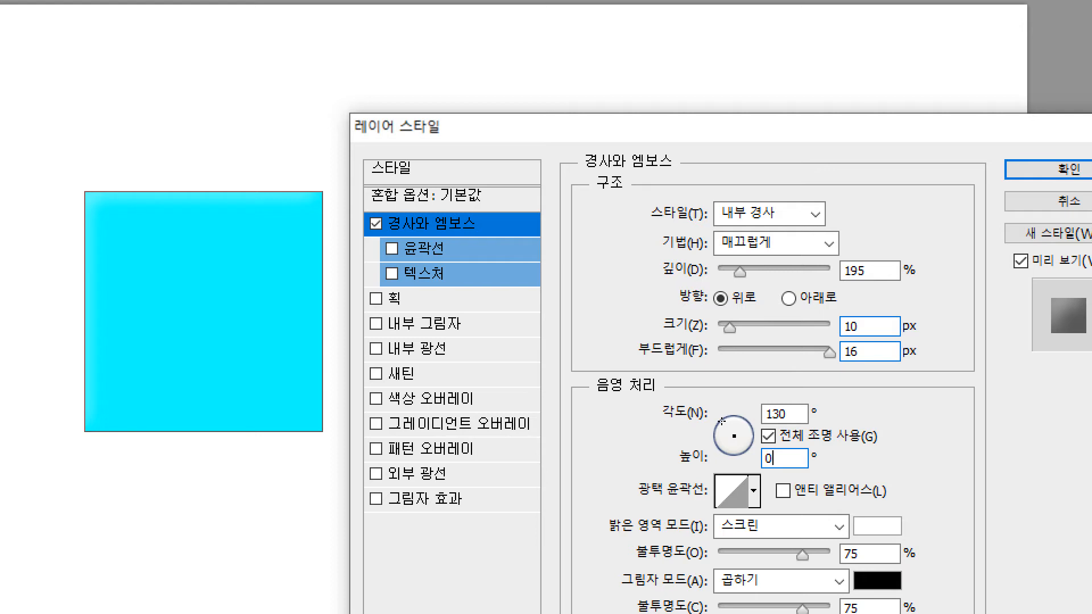
text(90)
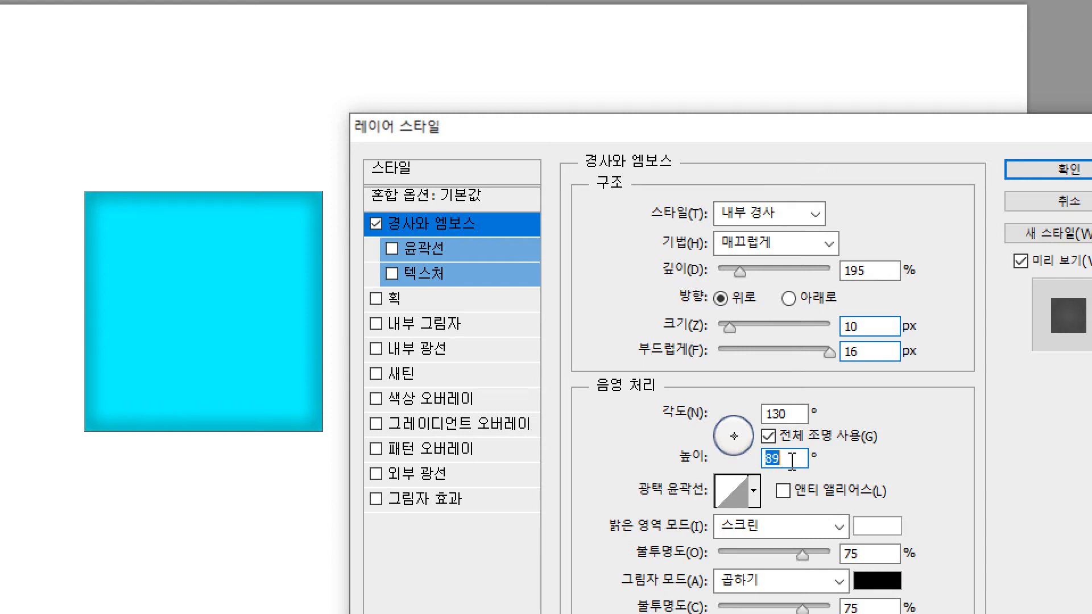
key(Down)
key(Down)
key(Down)
key(Down)
key(Down)
key(Down)
key(Down)
key(Down)
key(Down)
key(Down)
key(Down)
key(Down)
key(Down)
key(Down)
key(Down)
key(Down)
key(Down)
key(Down)
key(Down)
key(Down)
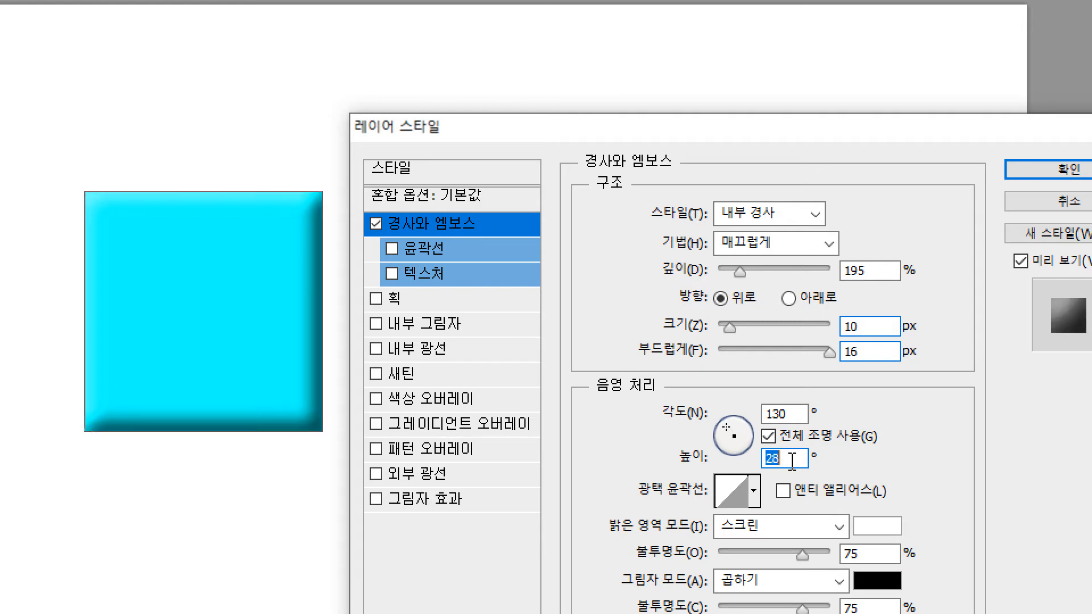
key(Up)
key(Up)
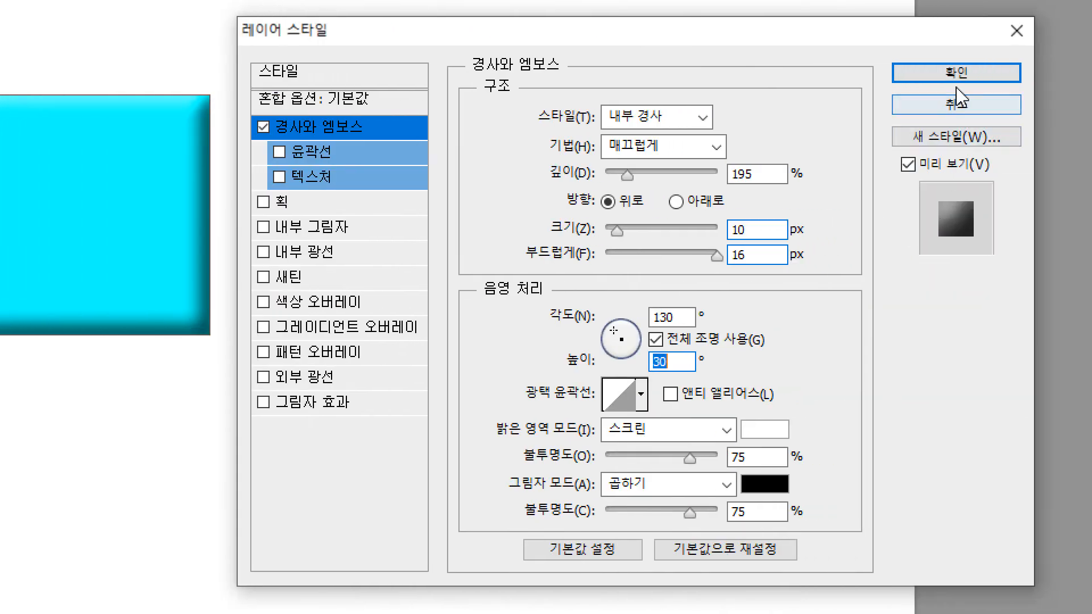
- Apply the layer style and change the square's fill colour to pure blue
click(957, 147)
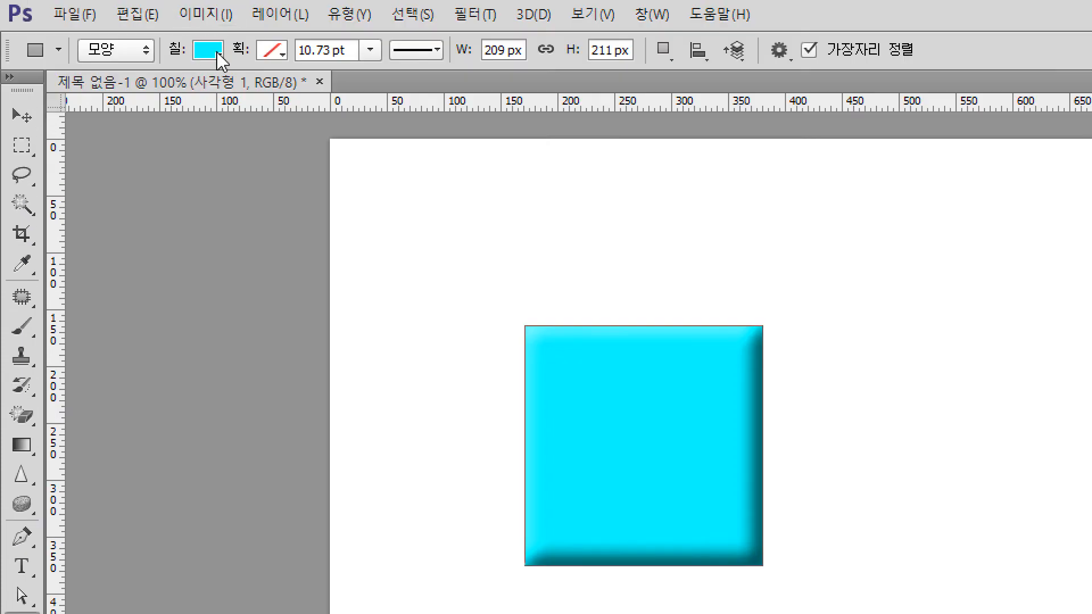
click(215, 55)
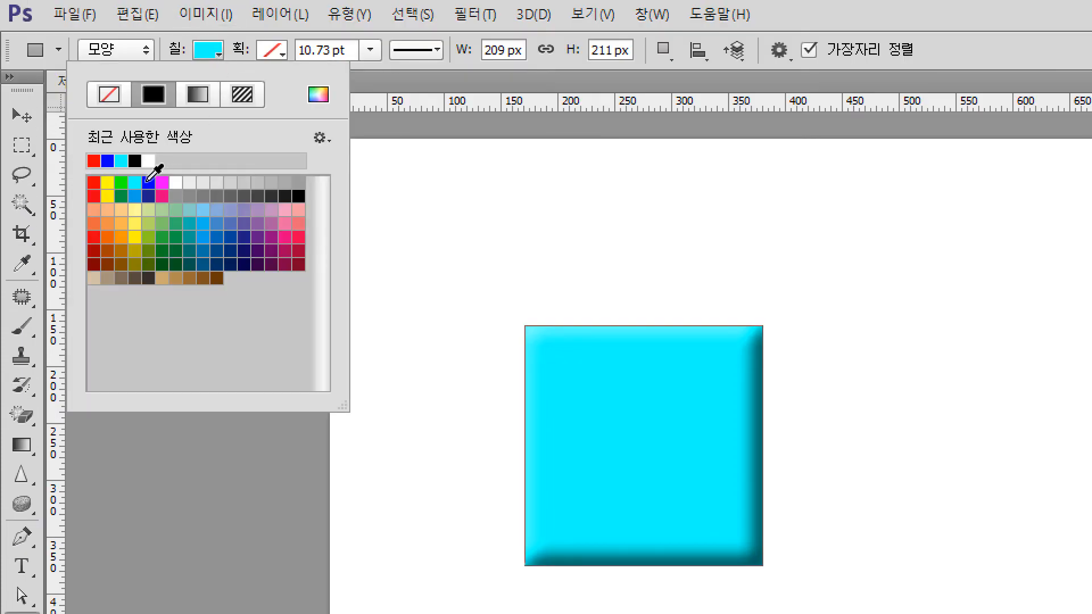
click(137, 197)
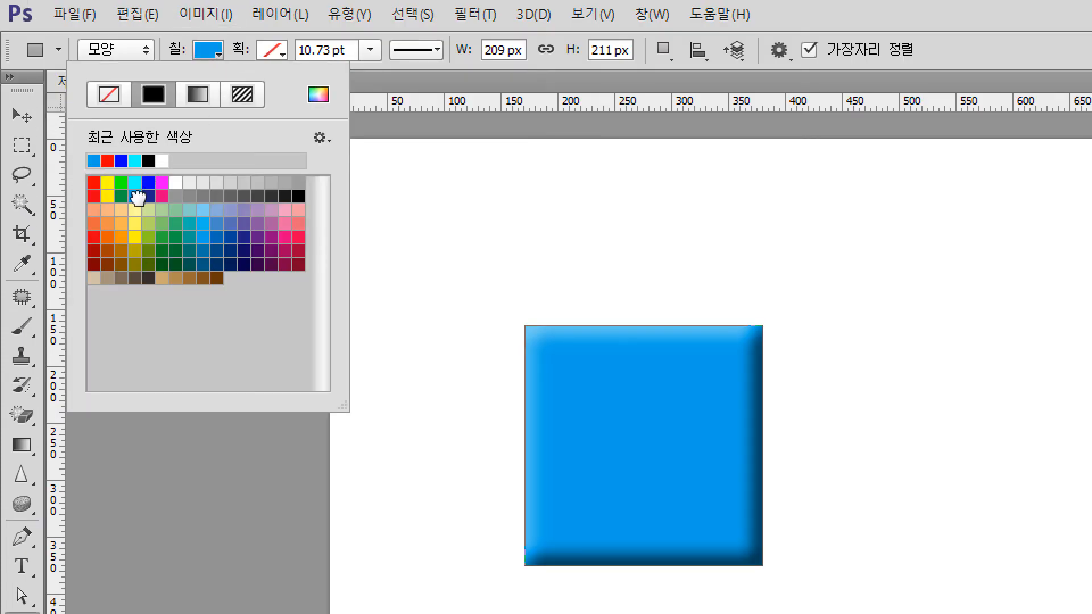
click(147, 182)
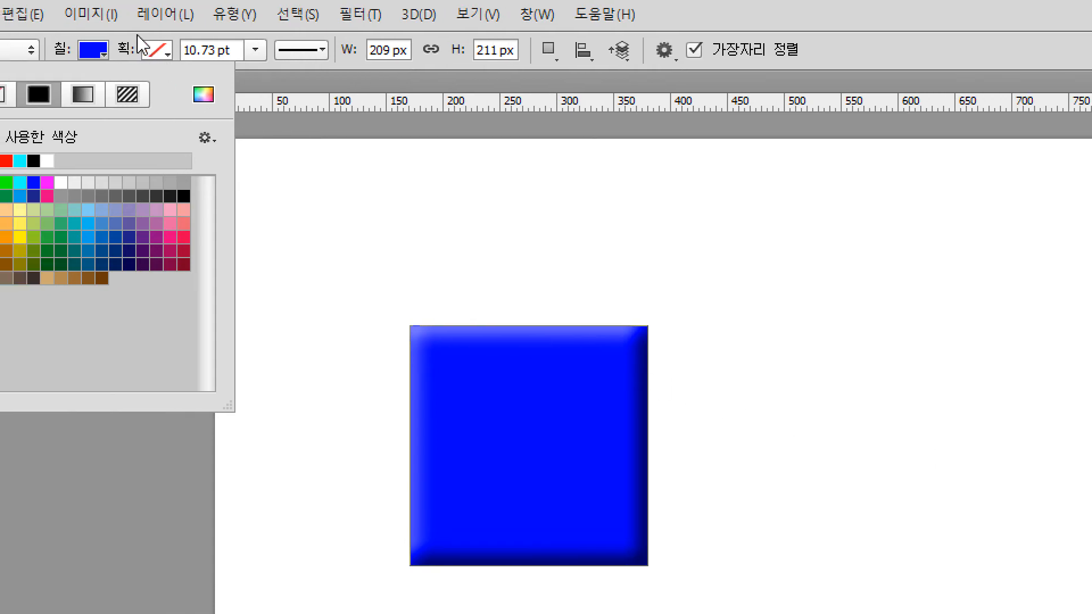
click(139, 41)
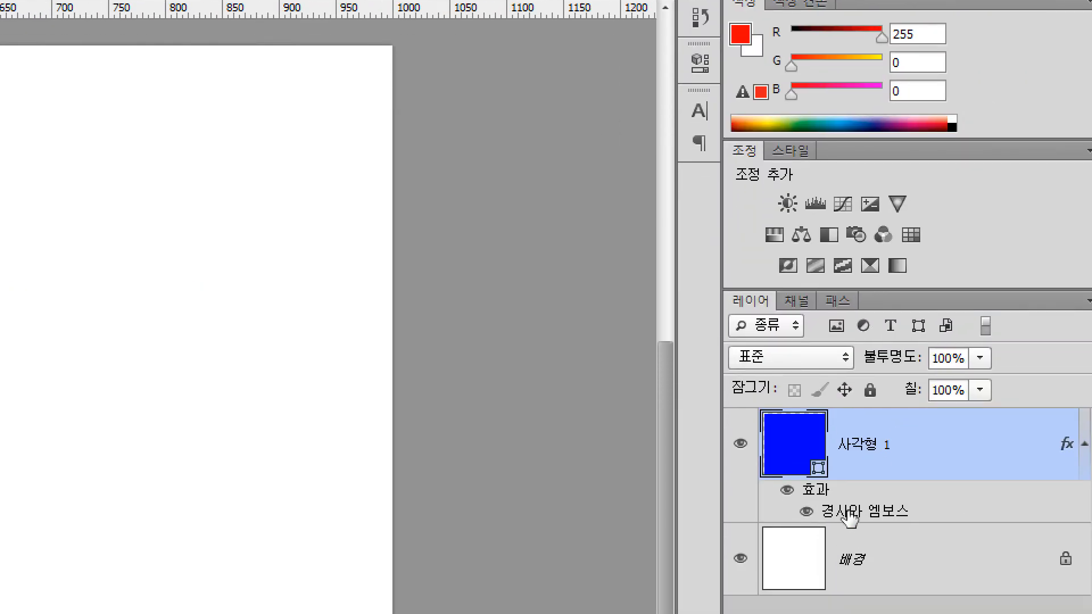
- Reopen the square's Bevel and Emboss effect, raise the highlight and shadow opacities to 100%, and set the size to 29 px
double_click(849, 515)
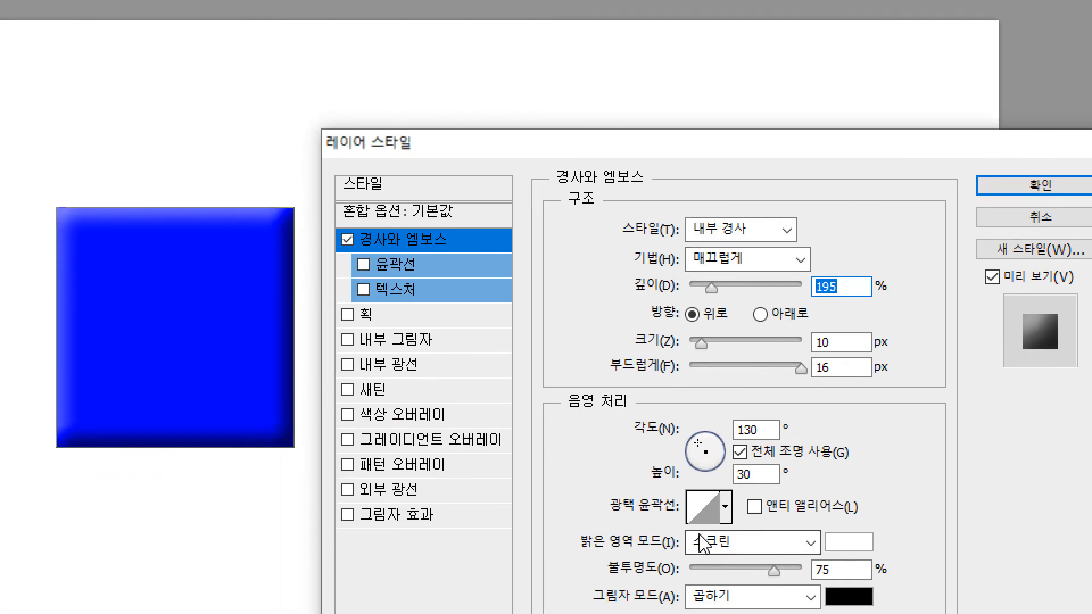
drag(540, 110, 527, 77)
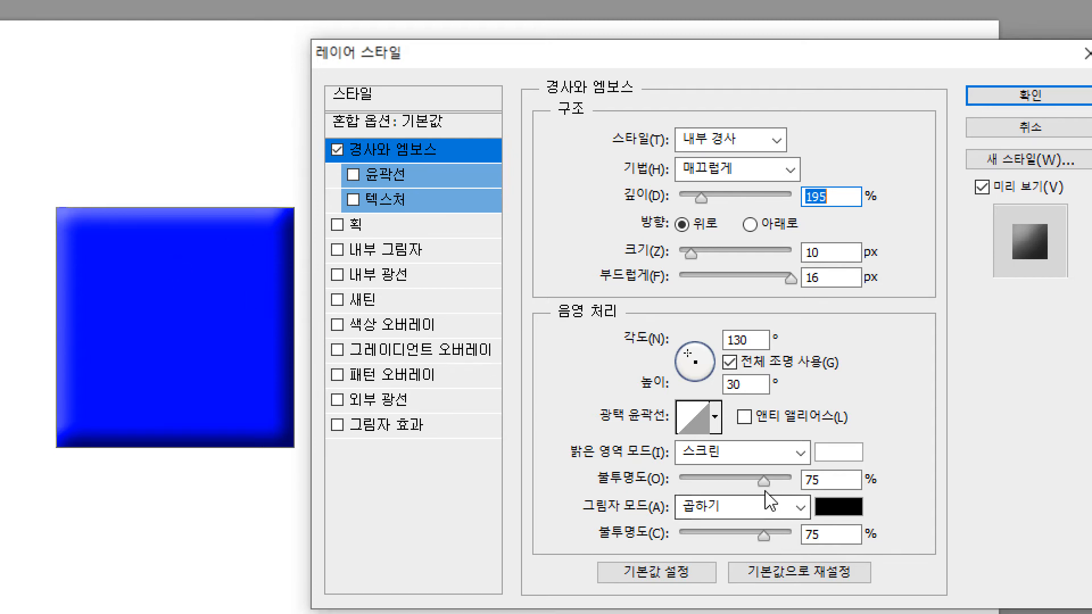
drag(764, 480, 793, 479)
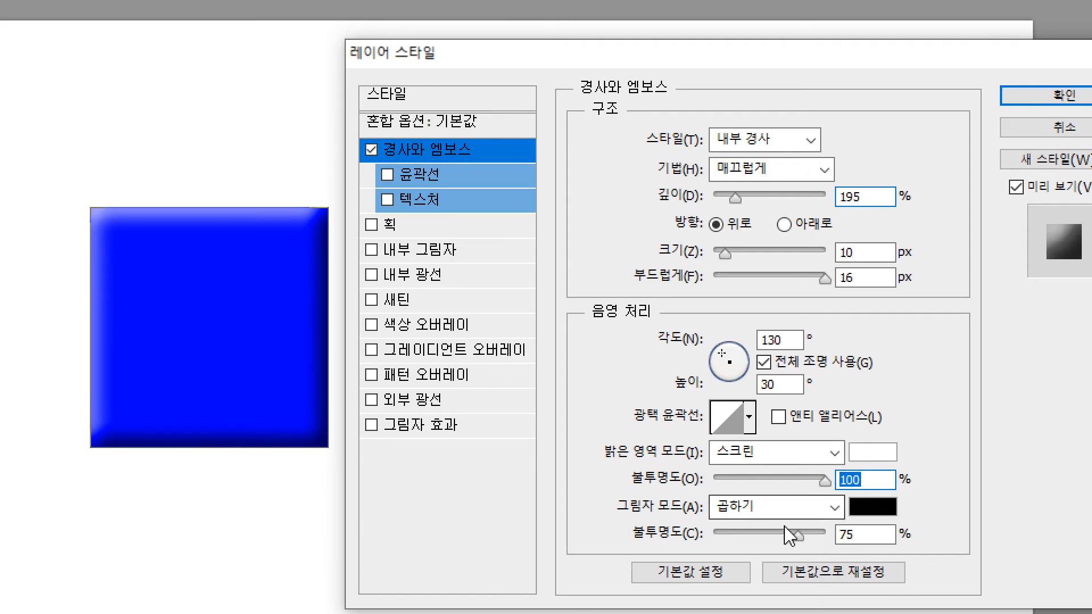
drag(796, 535, 864, 530)
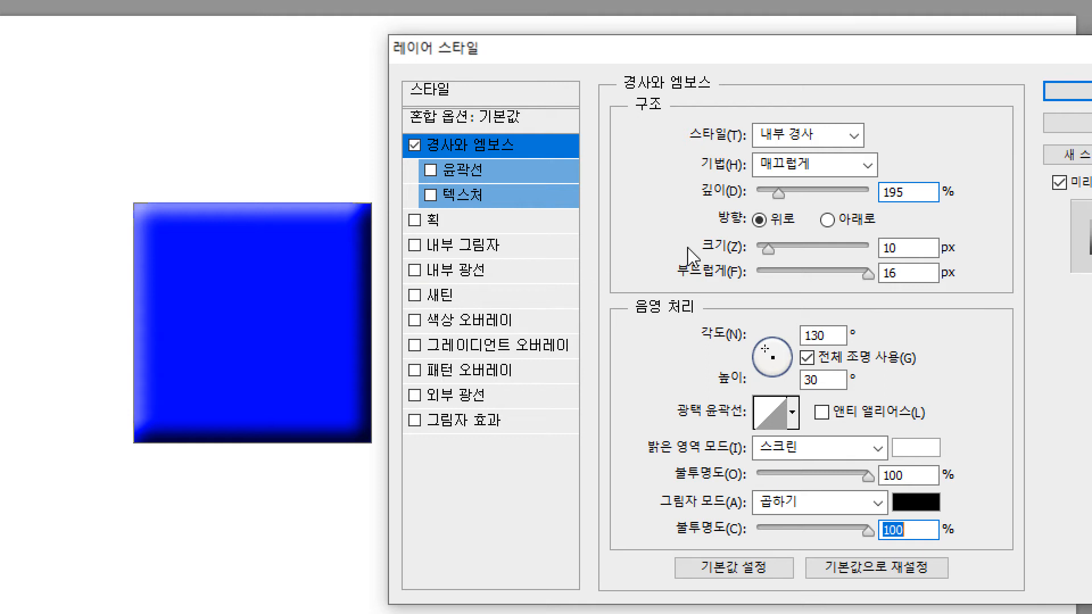
drag(769, 250, 777, 255)
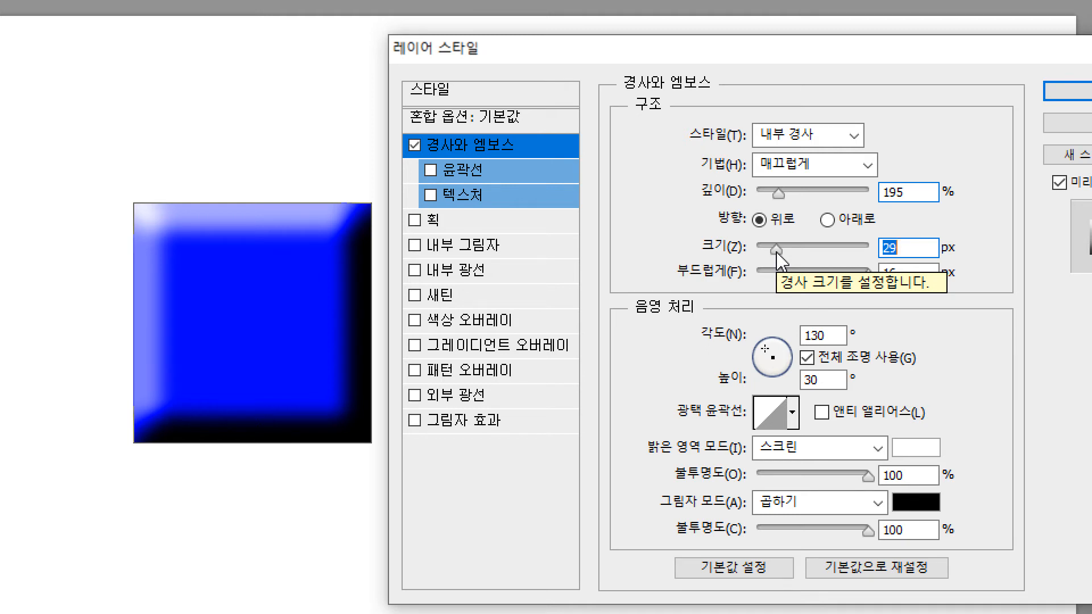
- Set the Inner Bevel's depth to 100% and its size to 30 px
click(898, 193)
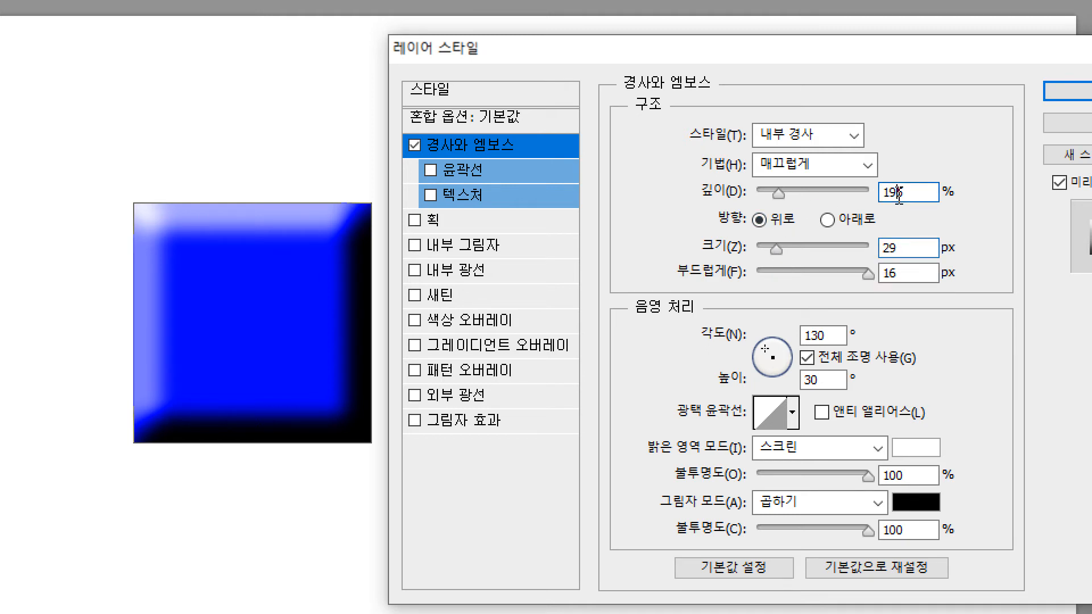
double_click(899, 194)
text(100)
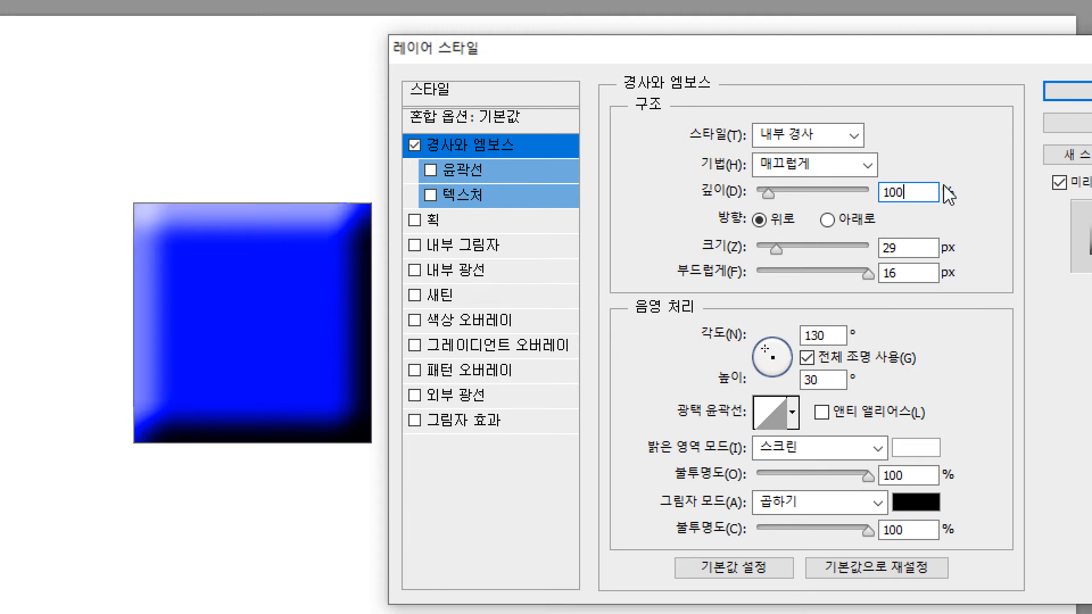
click(912, 253)
key(Up)
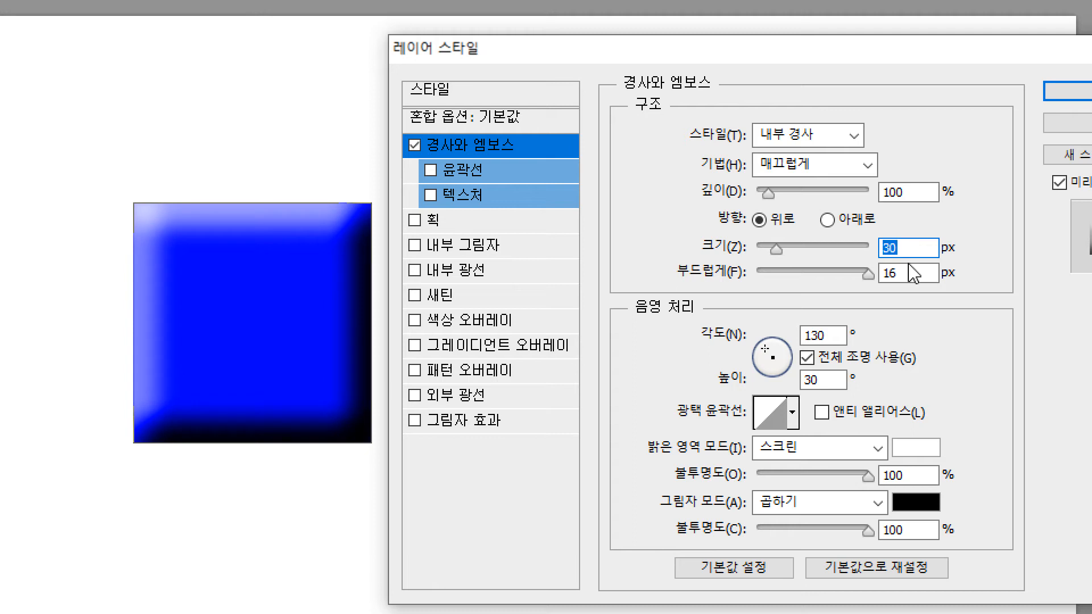
click(911, 273)
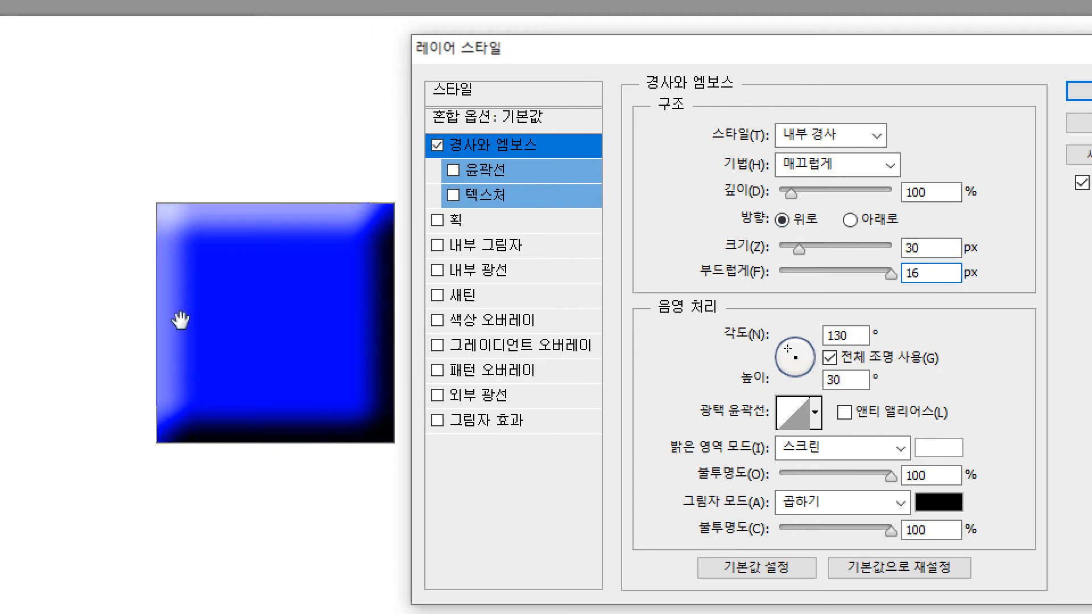
- Try the Outer Bevel, Emboss and Pillow Emboss styles in turn on the blue square
click(876, 136)
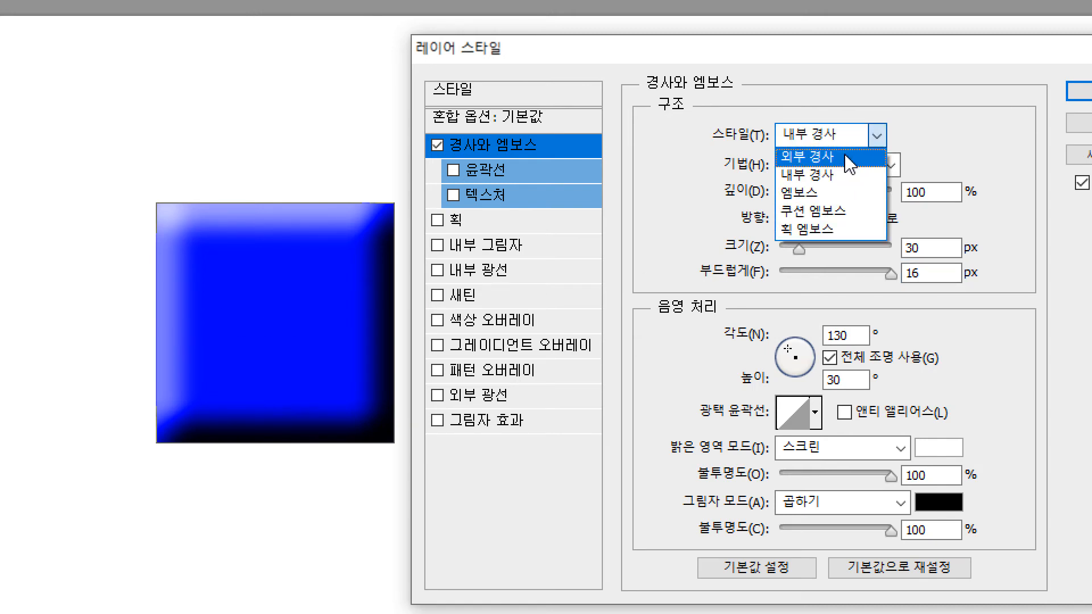
click(848, 164)
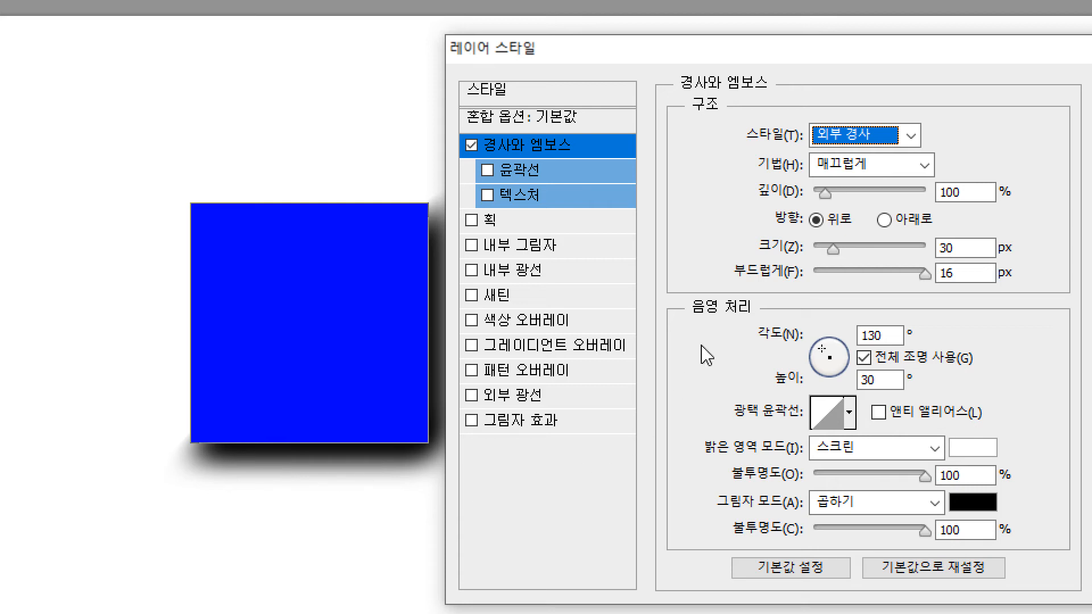
click(911, 137)
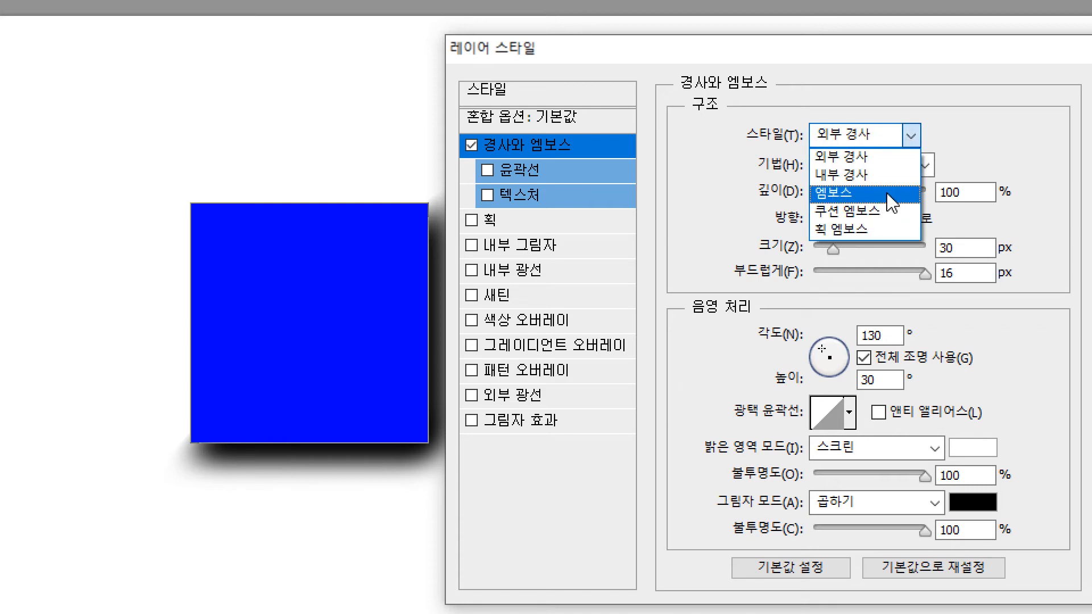
click(885, 194)
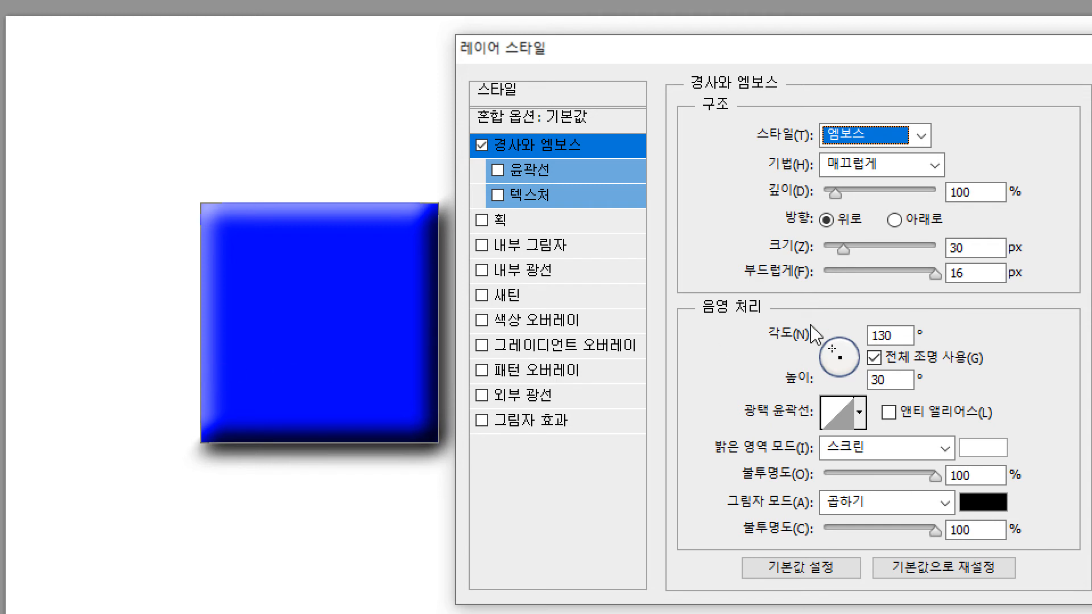
click(921, 136)
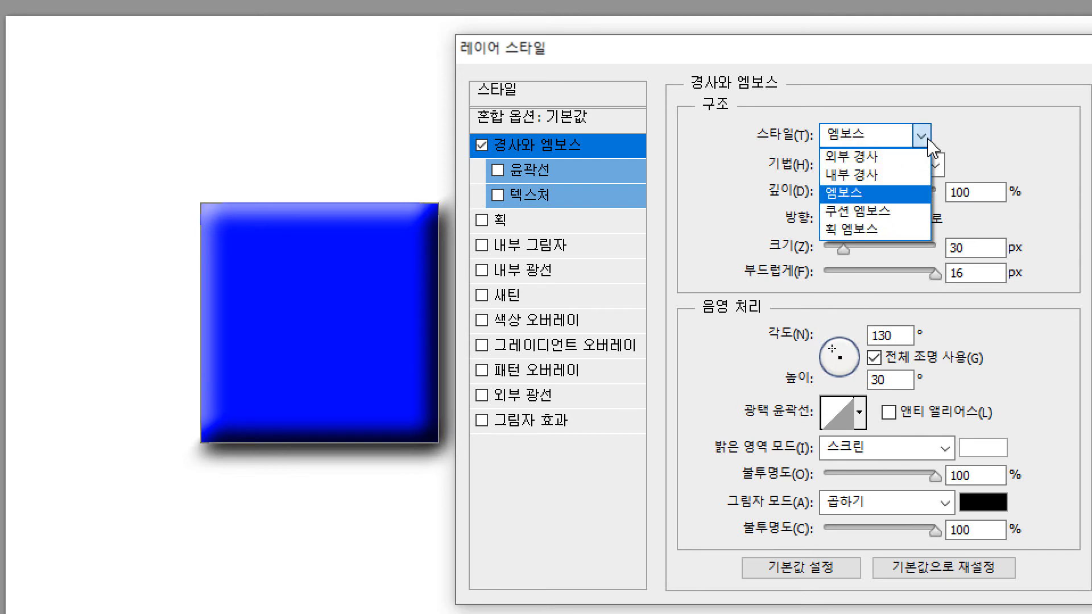
click(887, 210)
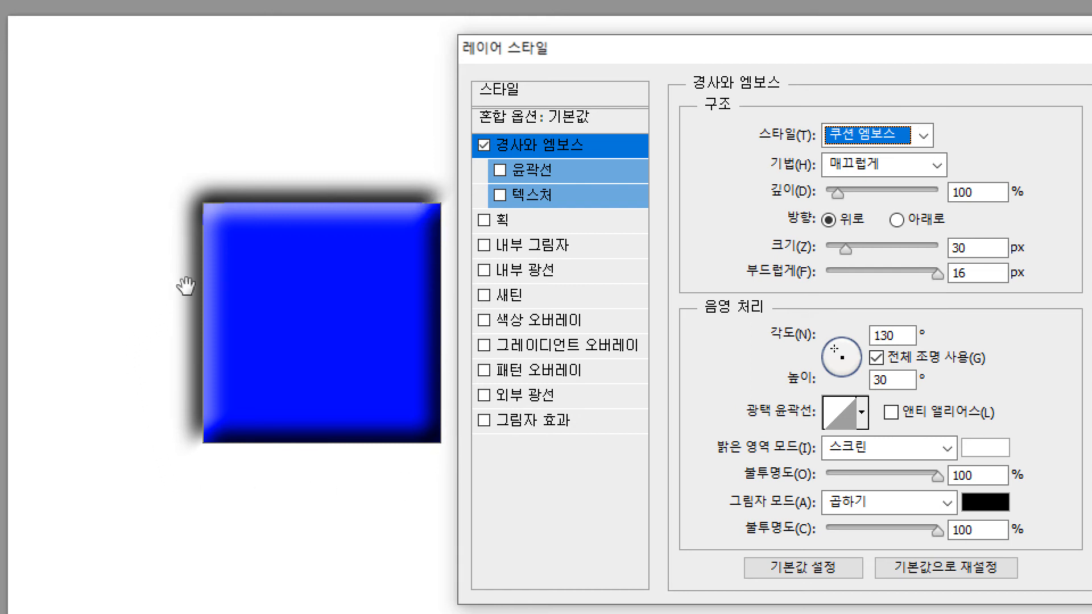
- Try the Stroke Emboss style together with a black 27 px outside stroke on the square
click(926, 136)
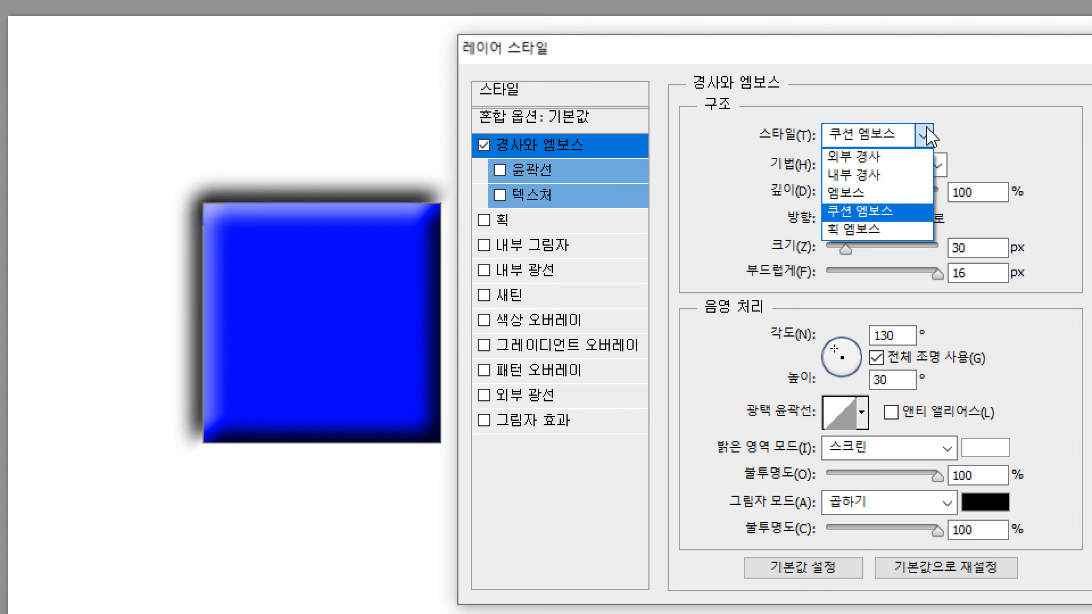
click(901, 233)
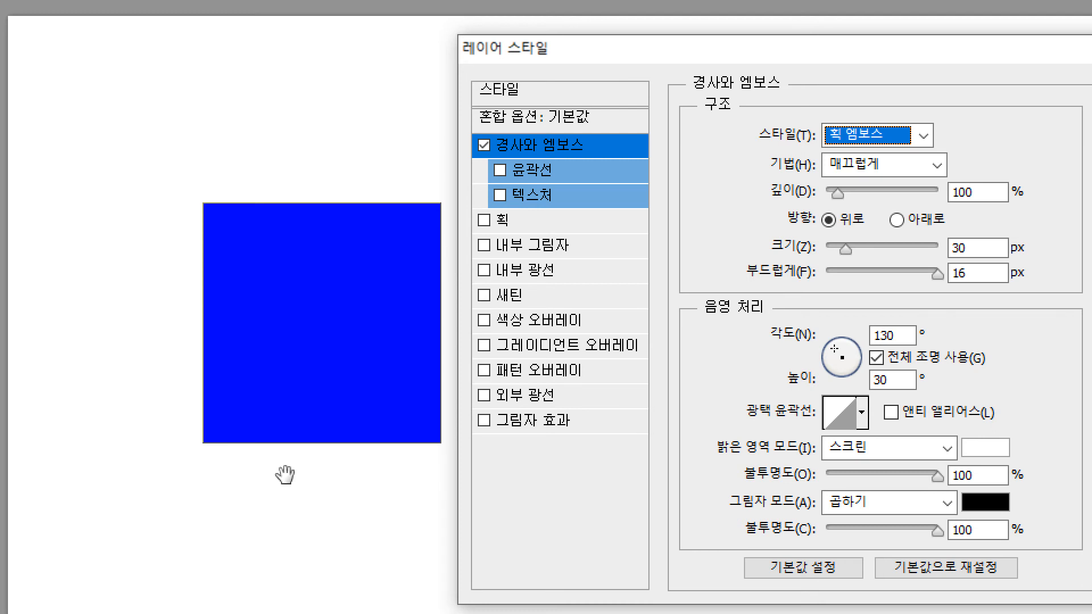
click(535, 221)
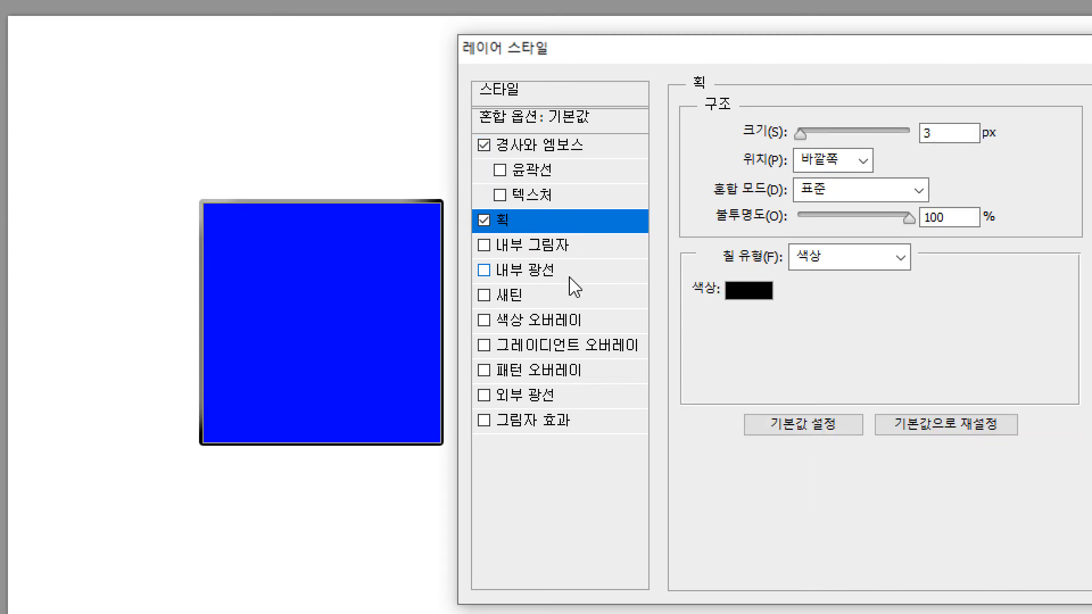
drag(802, 135, 819, 139)
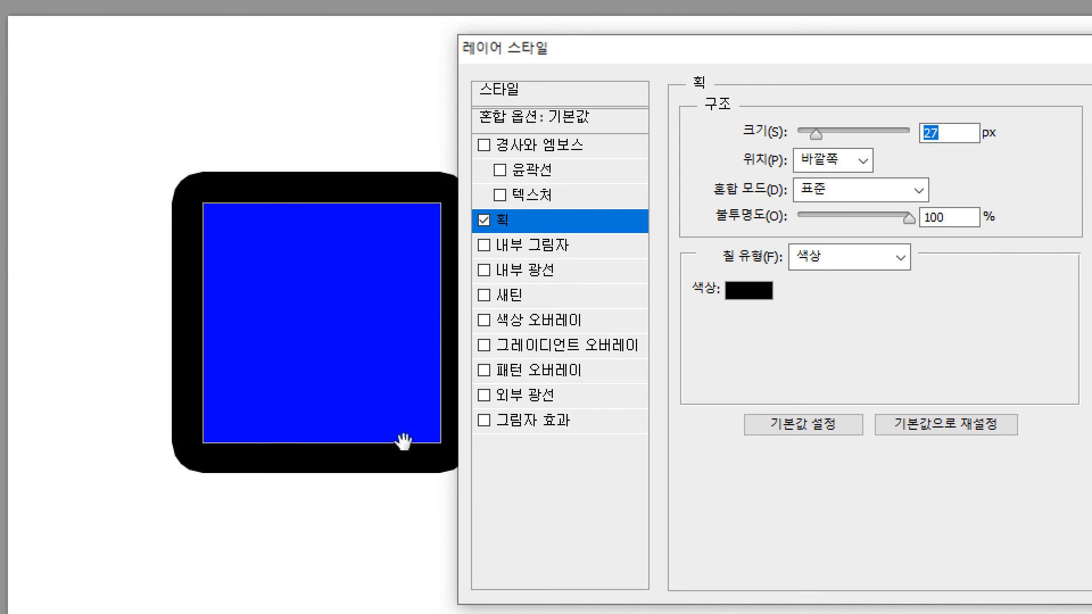
click(484, 145)
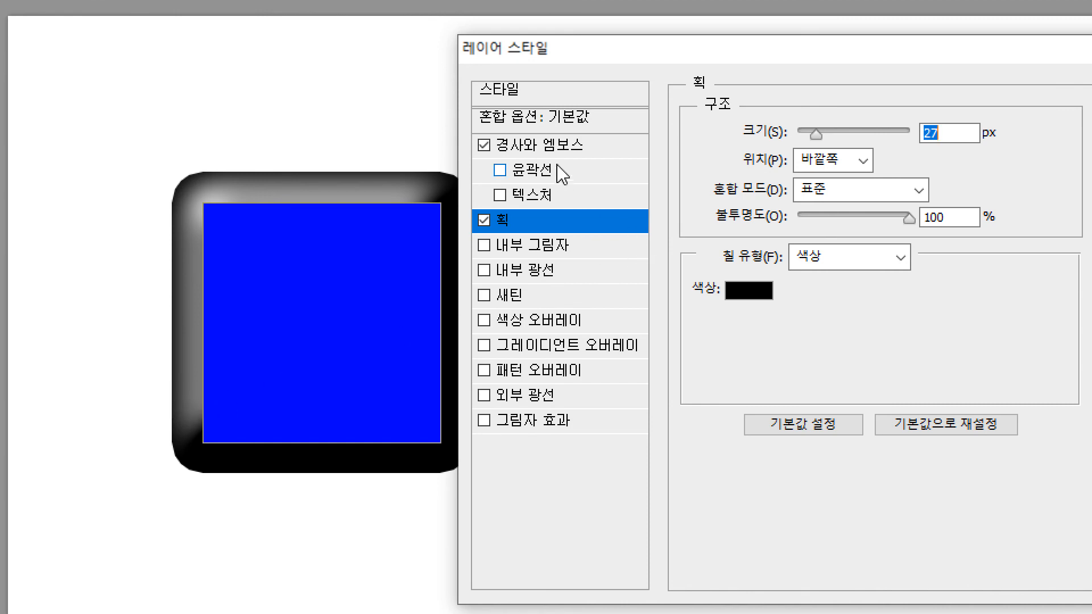
click(561, 147)
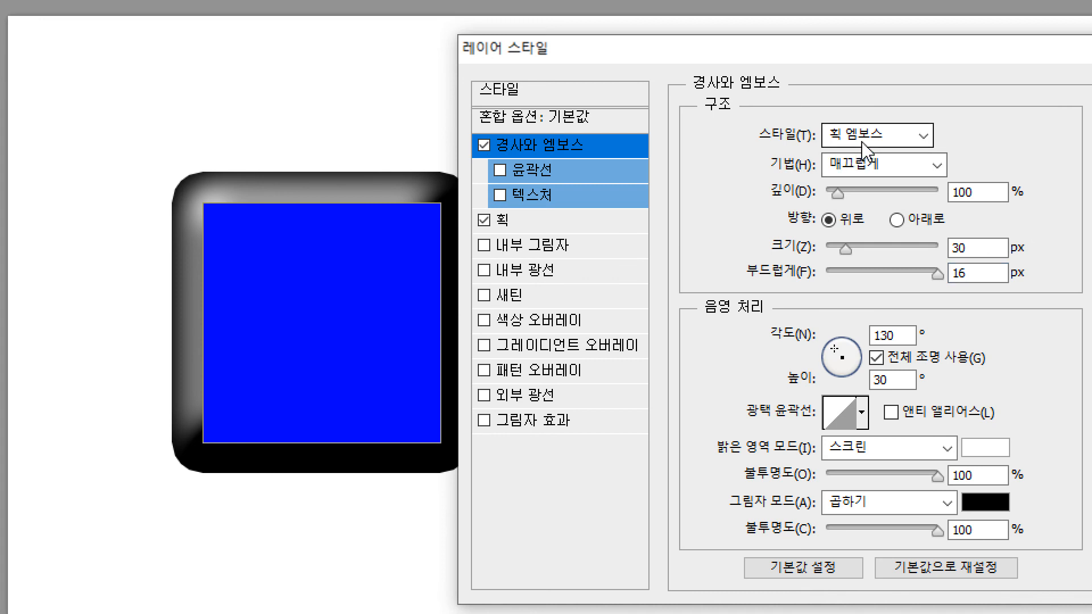
- Turn off the square's stroke and return the bevel style to Inner Bevel
click(484, 220)
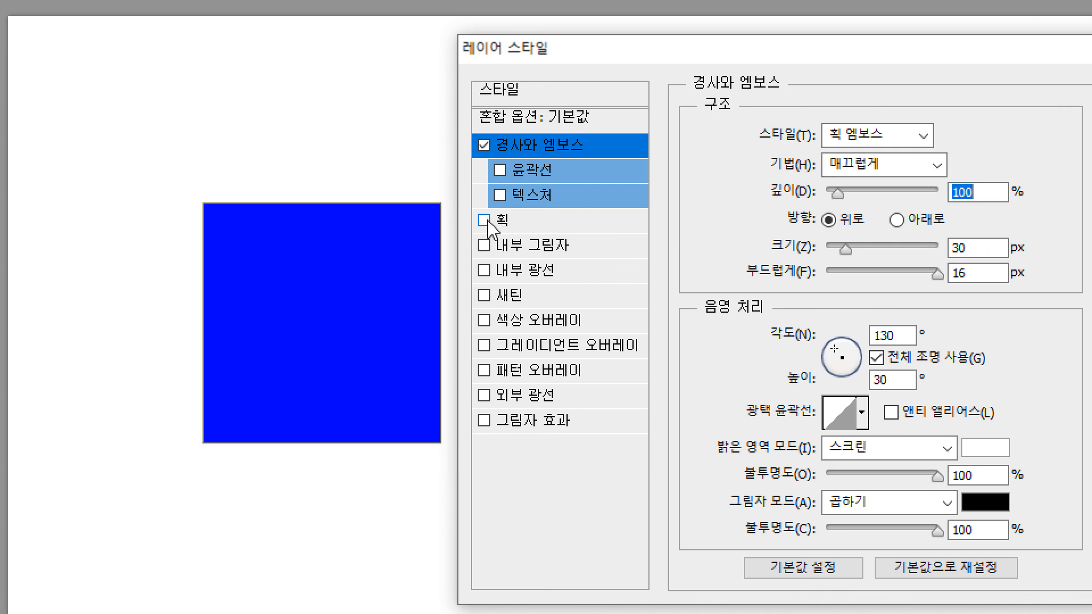
click(887, 141)
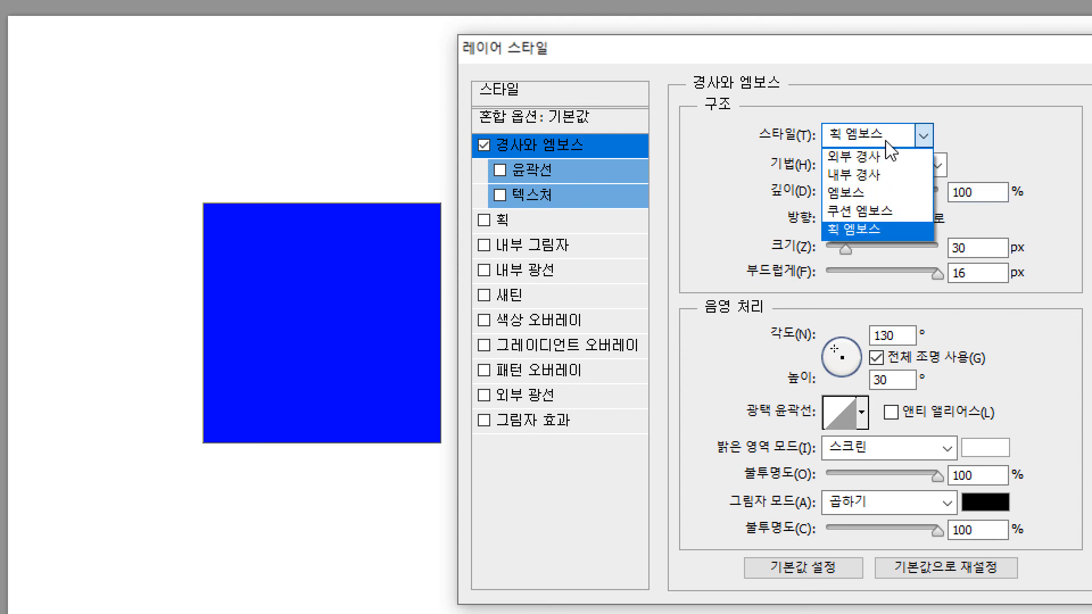
click(888, 175)
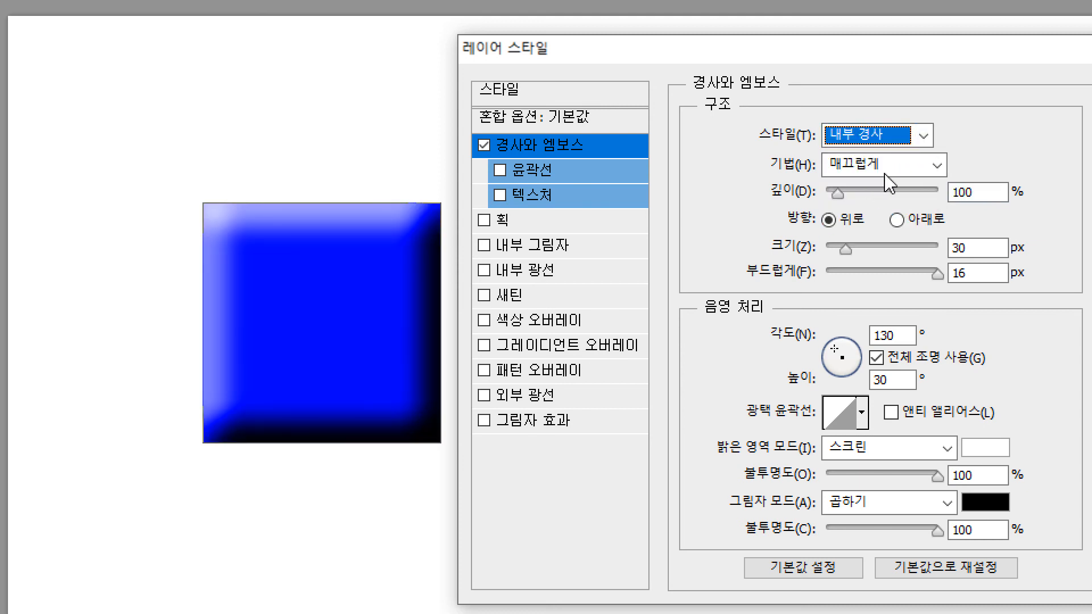
- Compare the Chisel Hard and Chisel Soft bevel techniques, and return the technique to Smooth
click(886, 169)
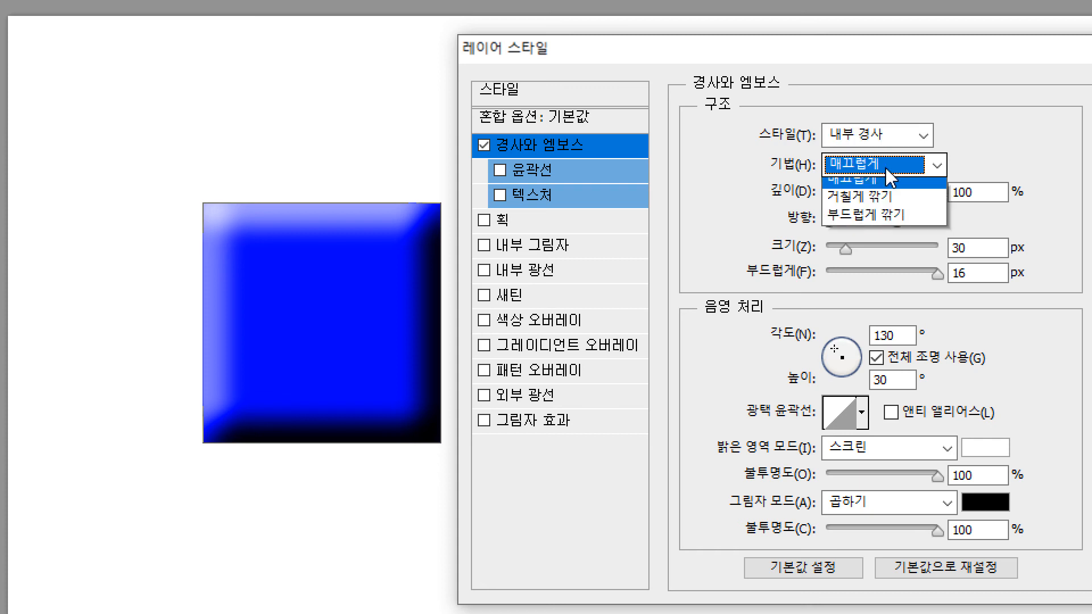
click(890, 205)
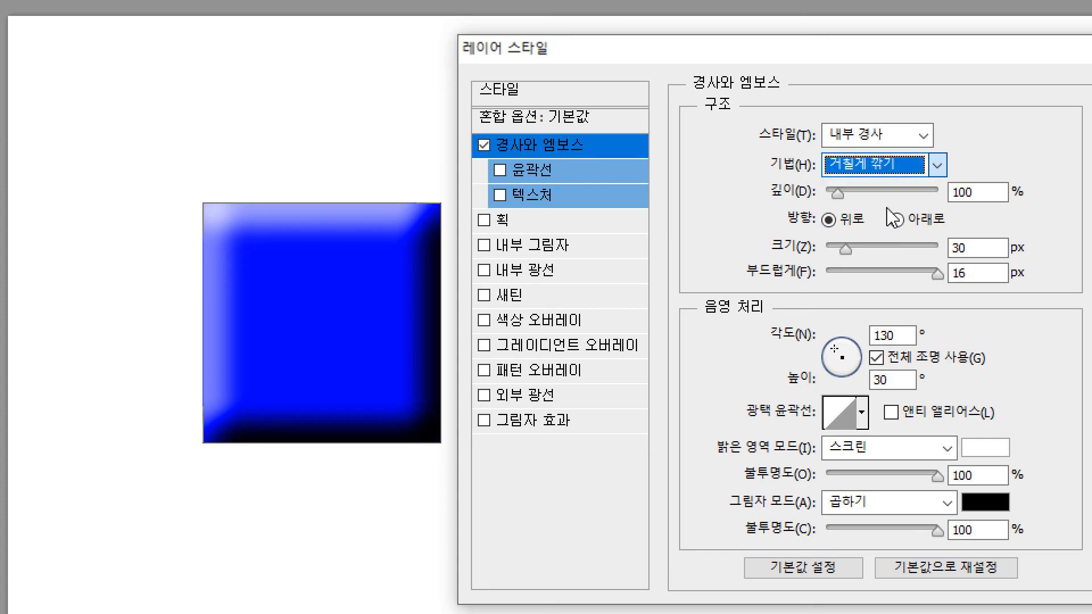
click(894, 171)
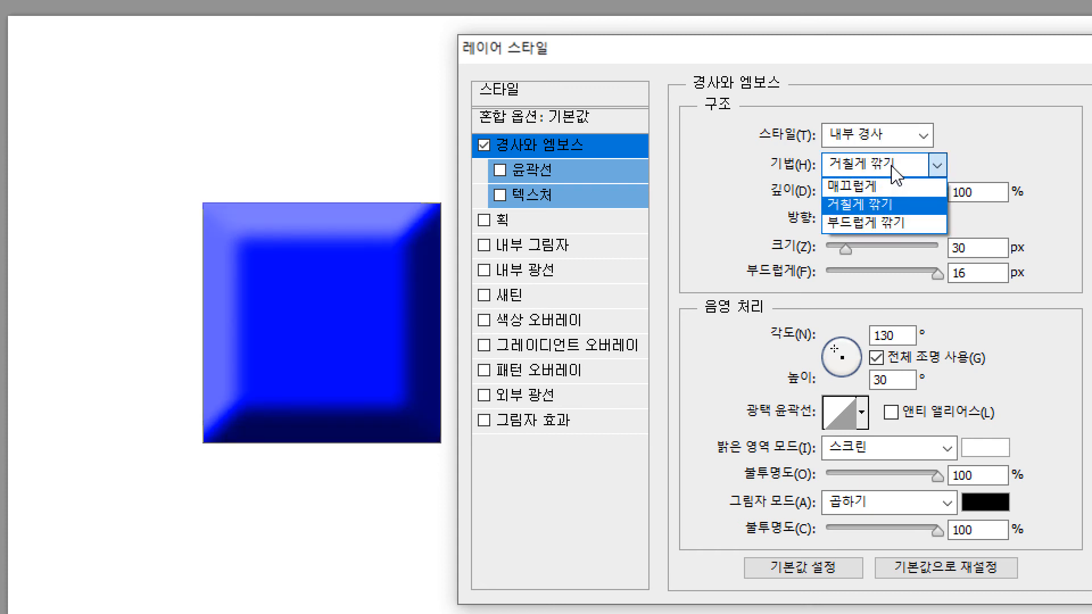
click(897, 222)
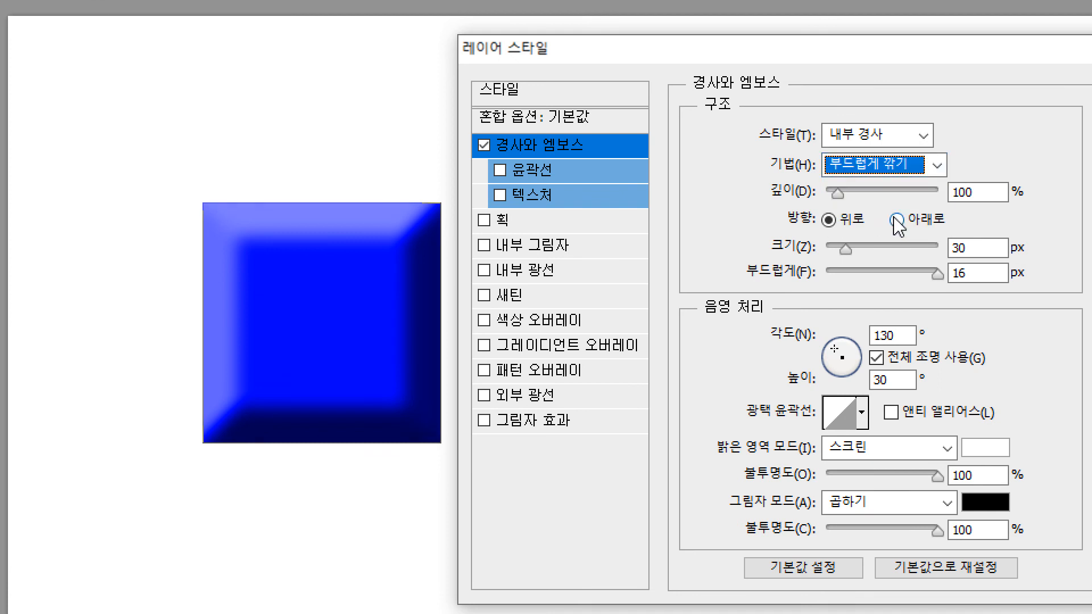
click(894, 172)
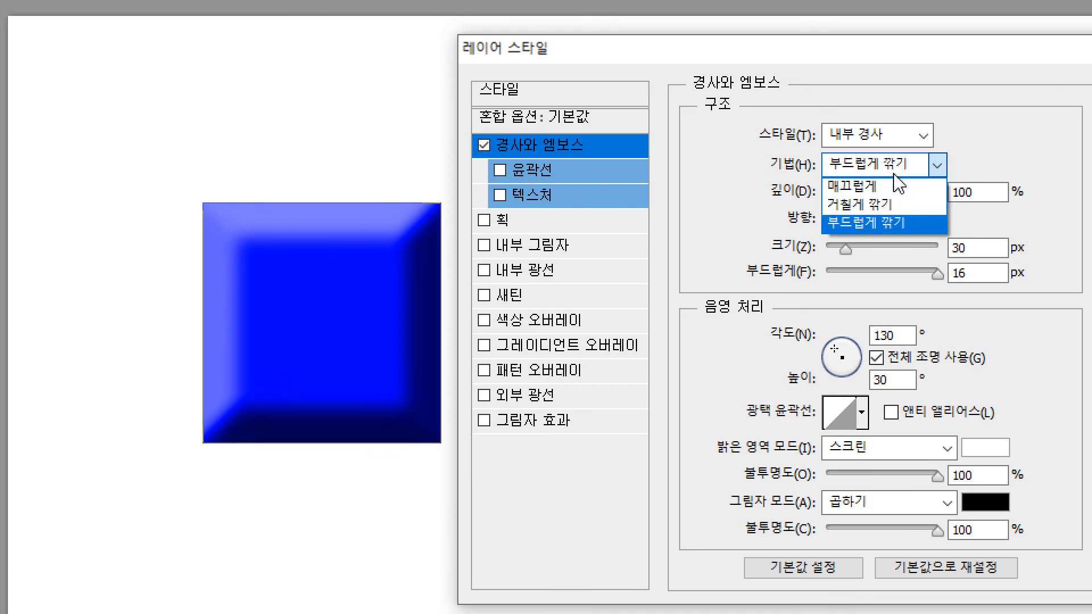
click(879, 203)
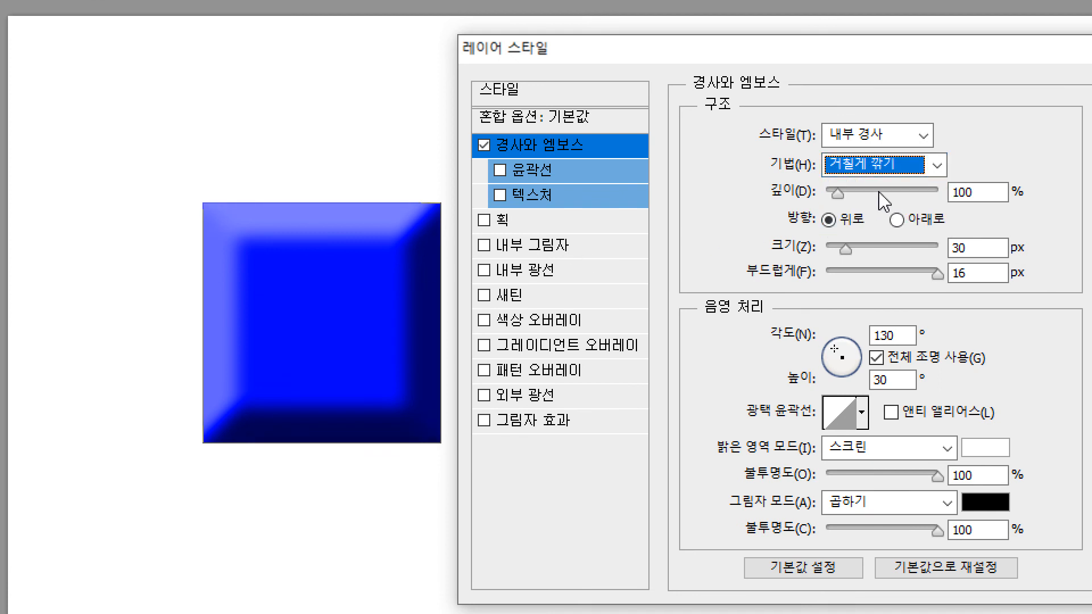
click(878, 170)
click(882, 190)
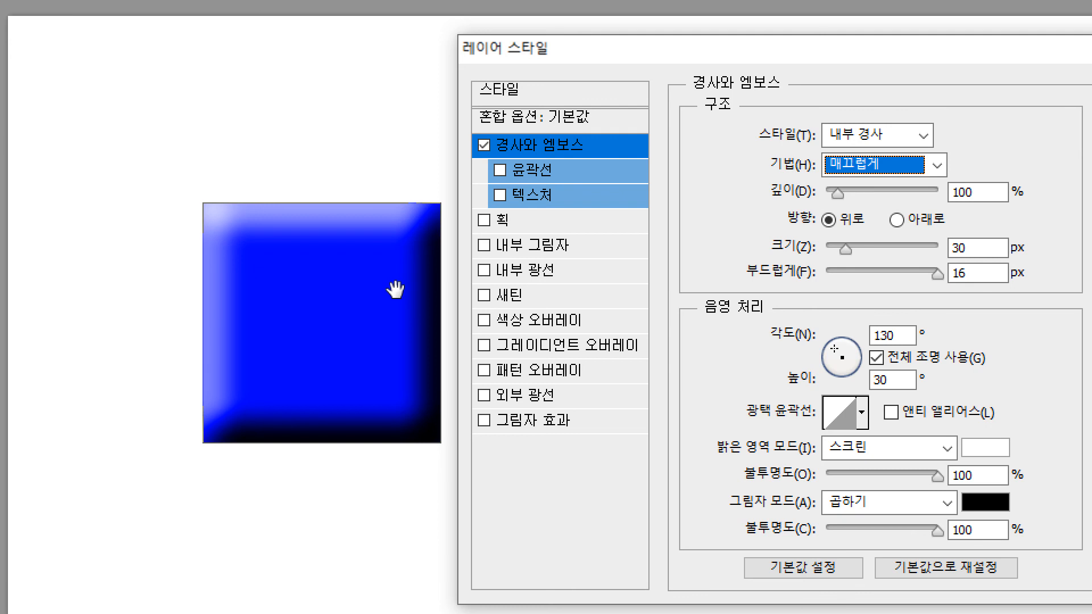
- Enable the bevel's Contour option, toggling it off and on to compare the edges, and leave it on
click(500, 170)
click(533, 171)
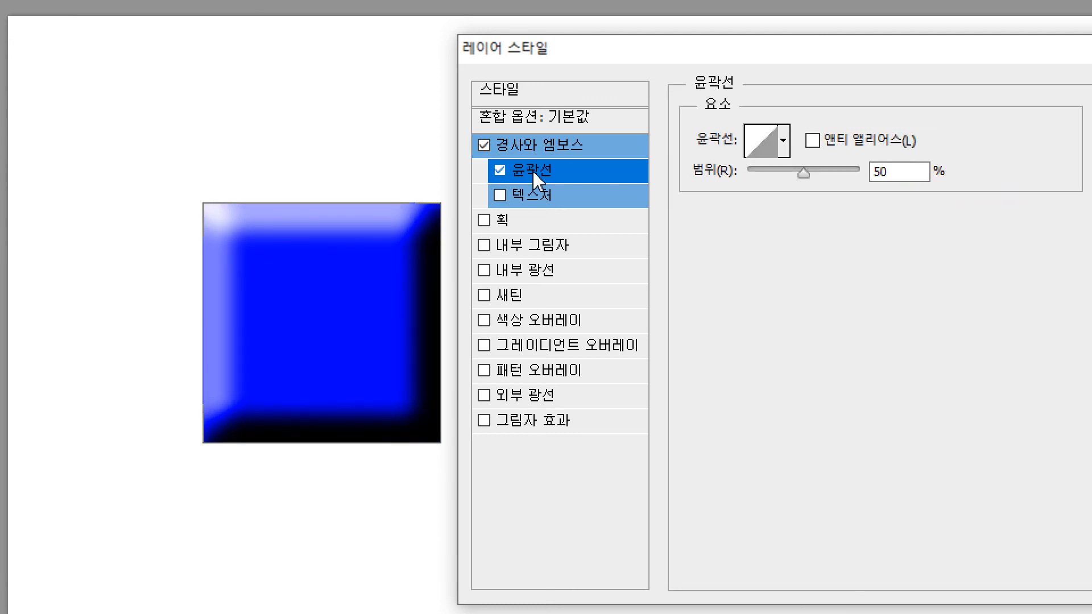
click(499, 171)
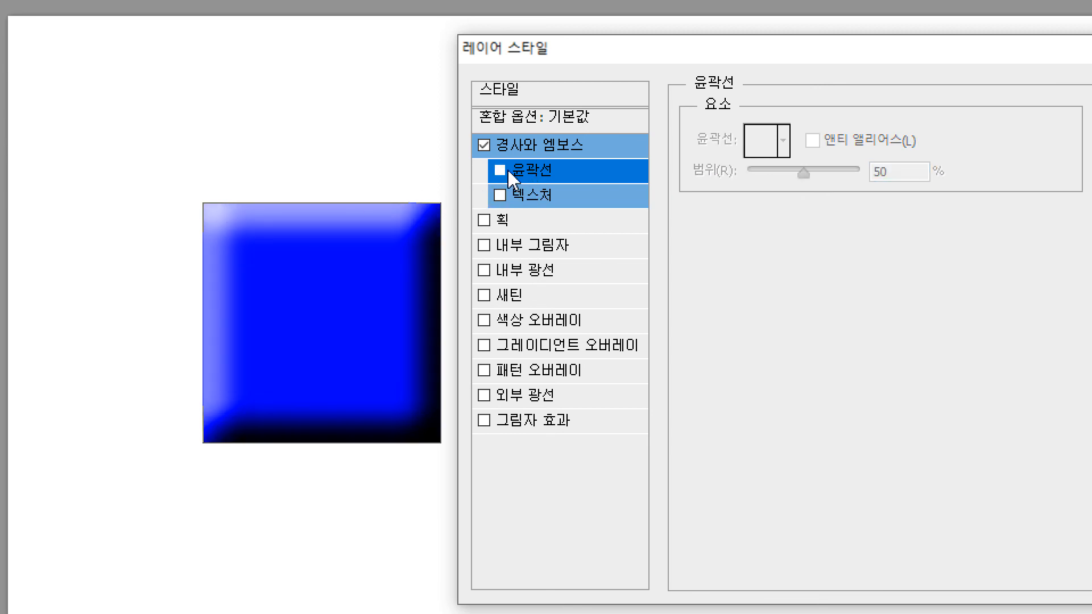
click(499, 170)
click(499, 170)
click(499, 170)
click(499, 167)
click(499, 167)
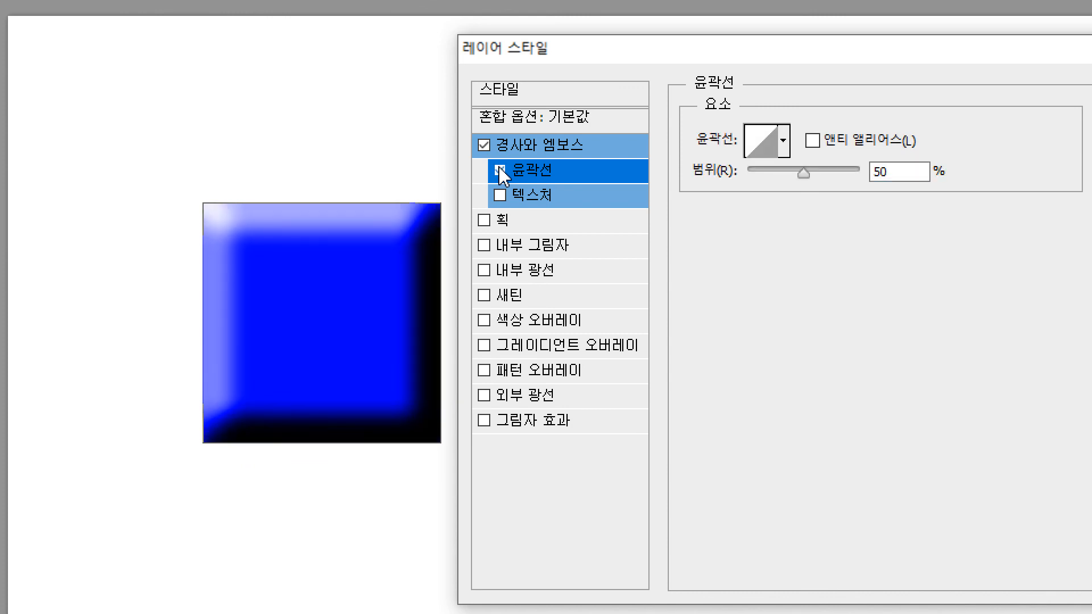
- Try the deep cove and double-ring contour presets on the bevel, and return to the linear contour
click(784, 142)
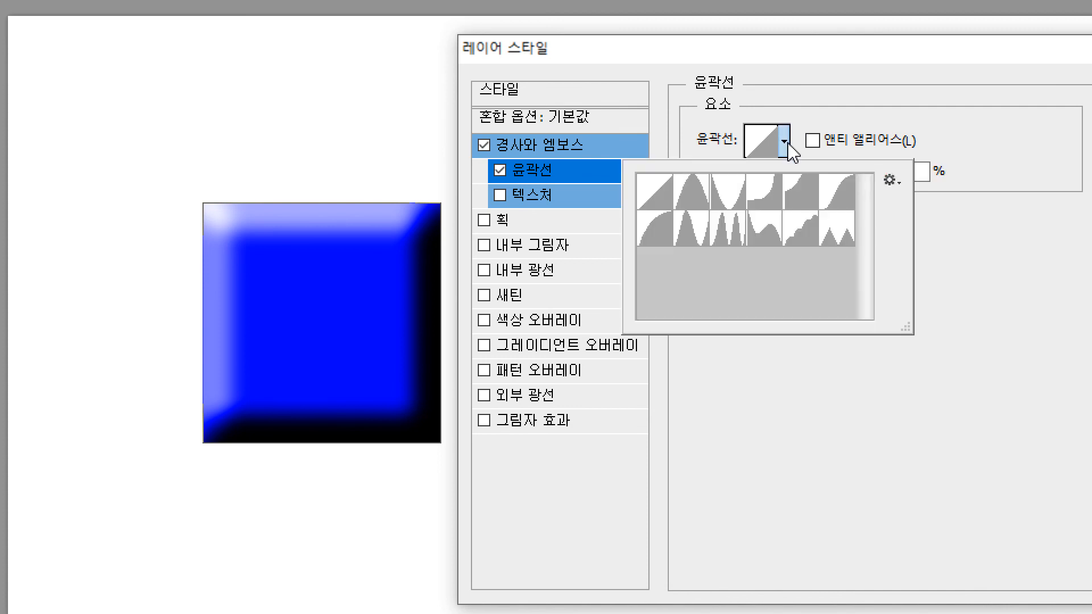
click(759, 210)
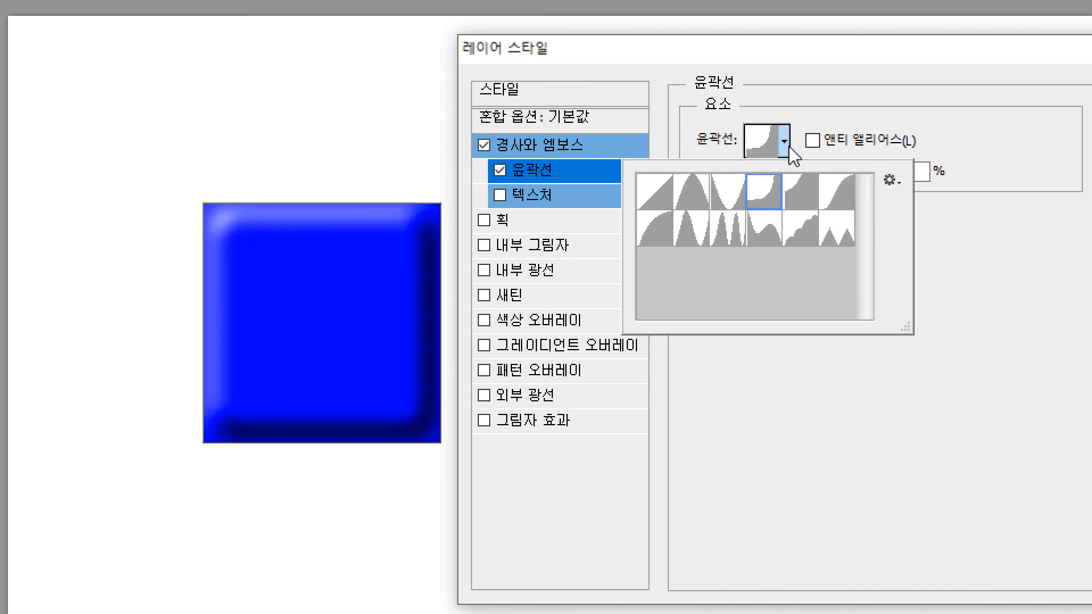
click(787, 200)
click(654, 199)
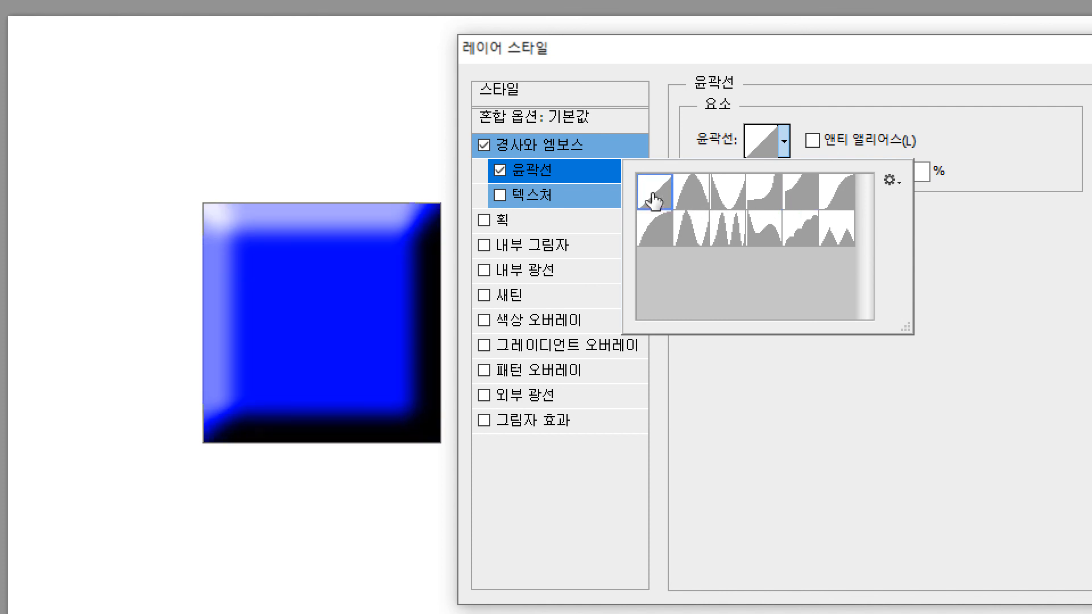
click(729, 233)
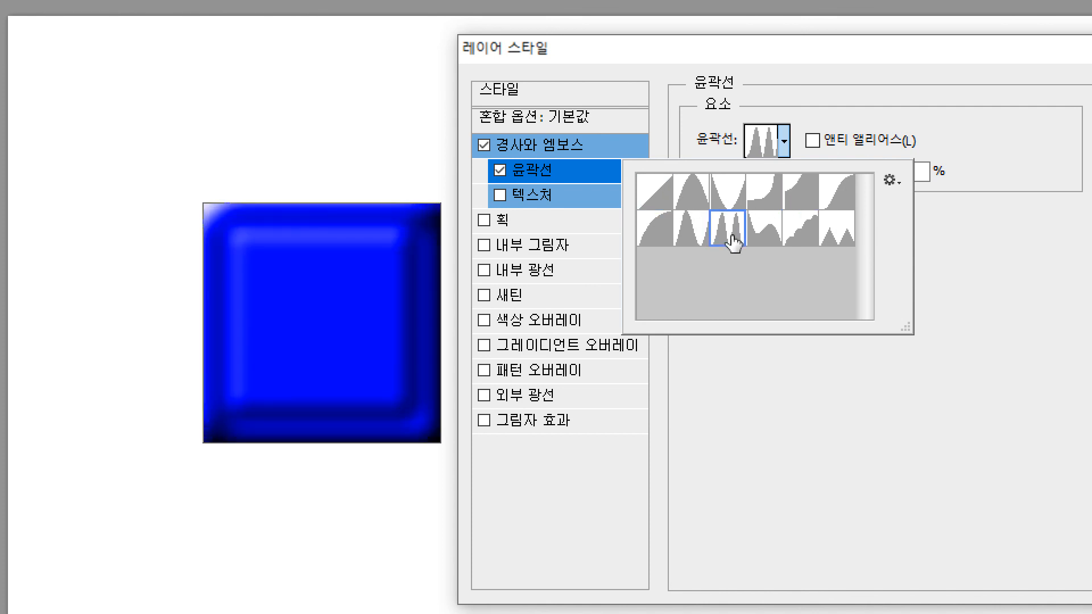
click(654, 202)
click(801, 114)
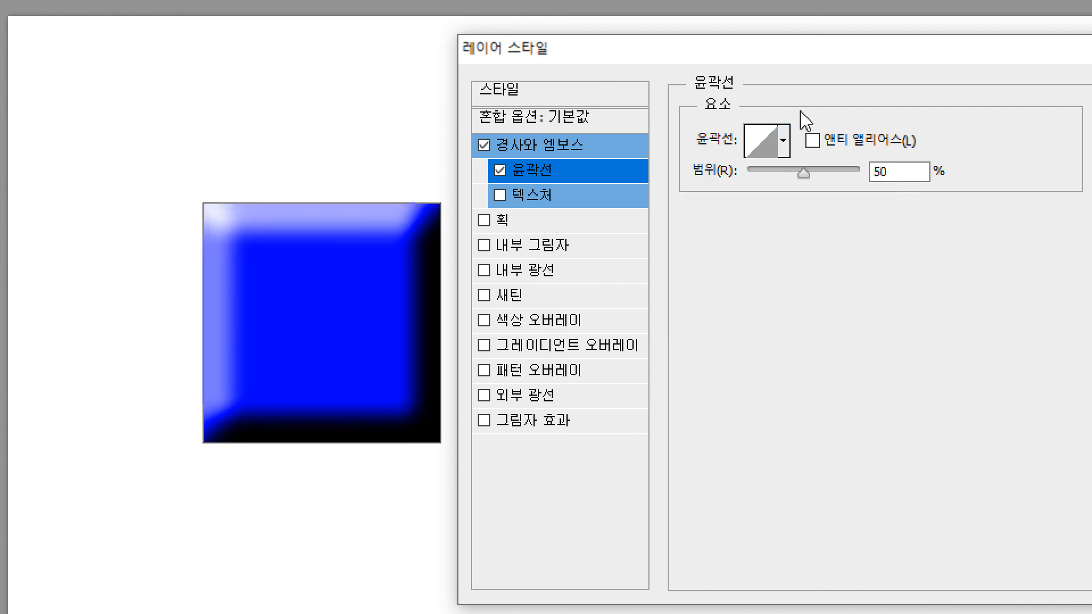
- Enable the bevel's Texture option and show its pattern settings
click(531, 198)
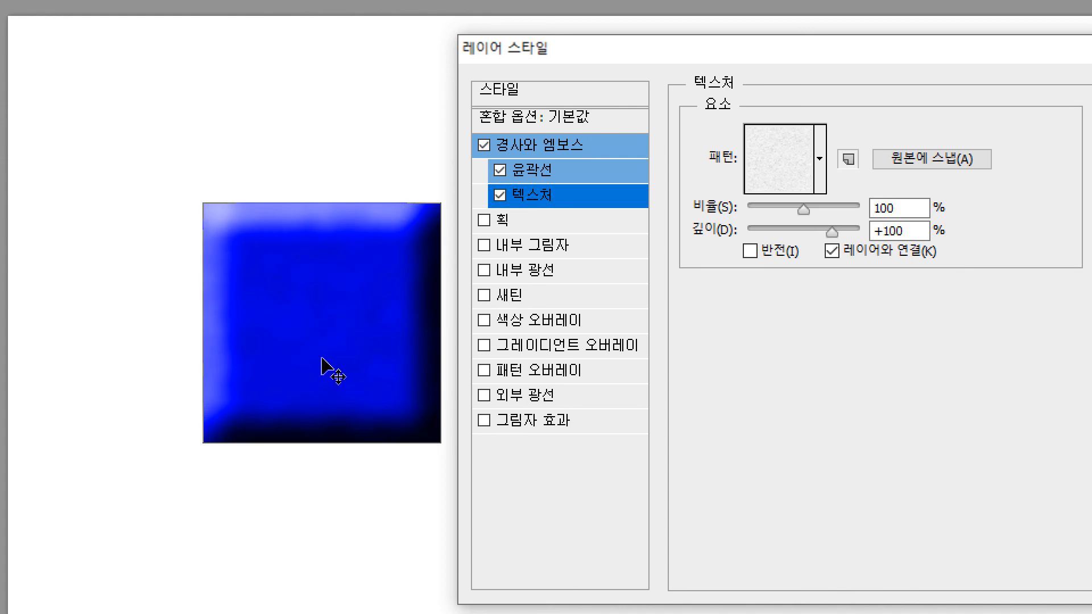
- Try the bubbles, tie-dye, woven, black-dot and chevron patterns as the bevel texture, and return to the grey bubbles pattern
click(820, 160)
click(669, 232)
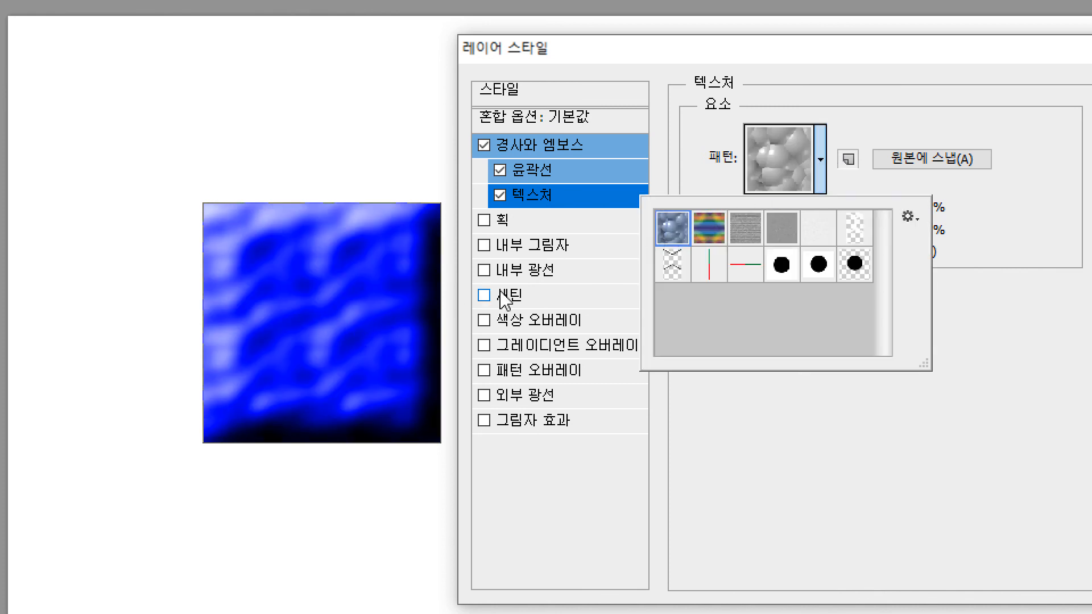
click(709, 241)
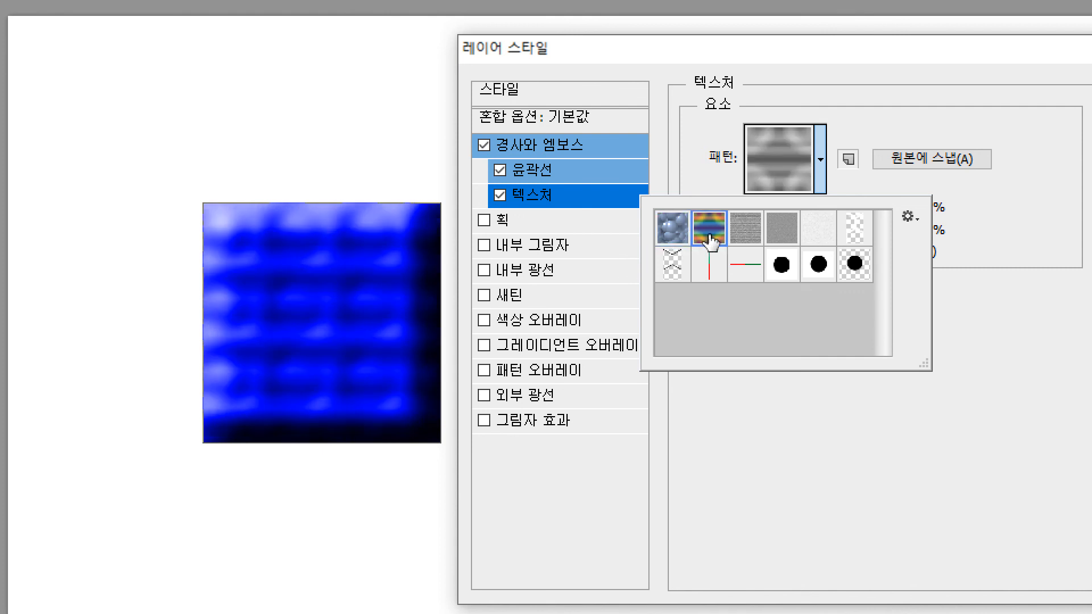
click(738, 235)
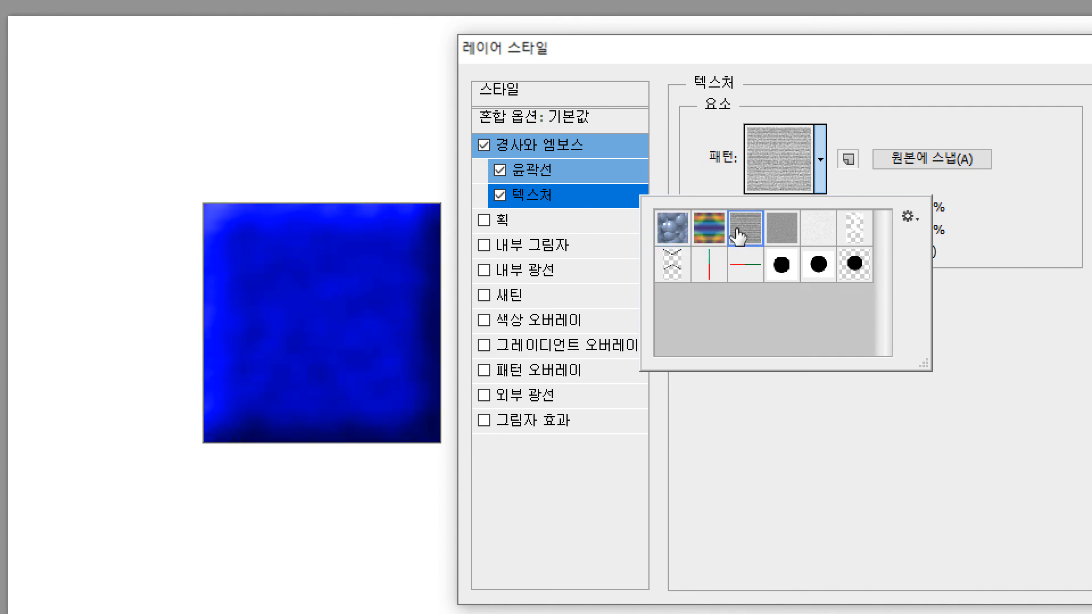
click(781, 265)
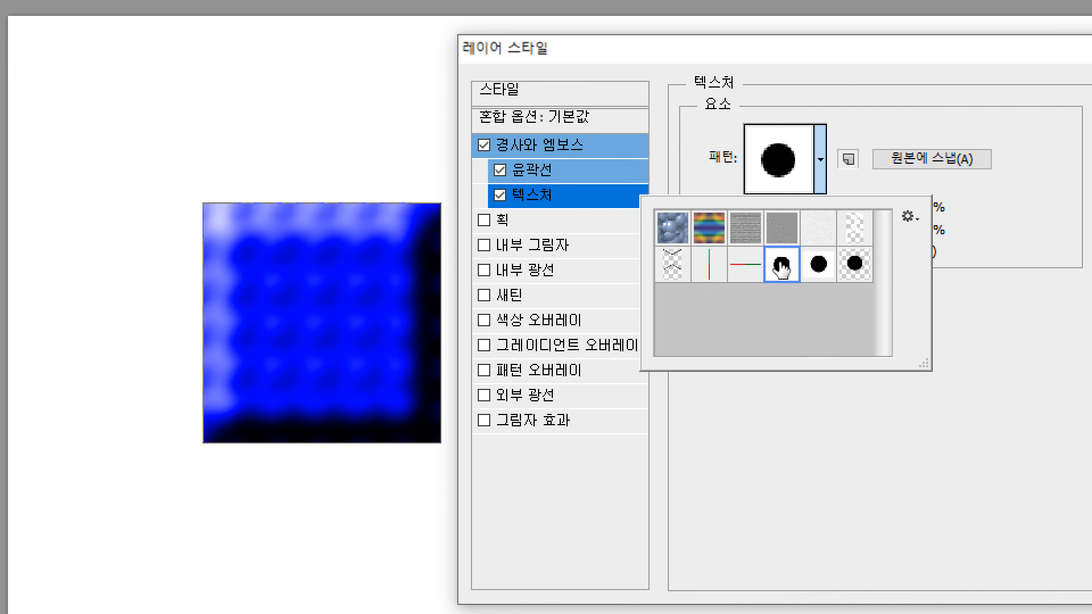
click(818, 274)
click(854, 276)
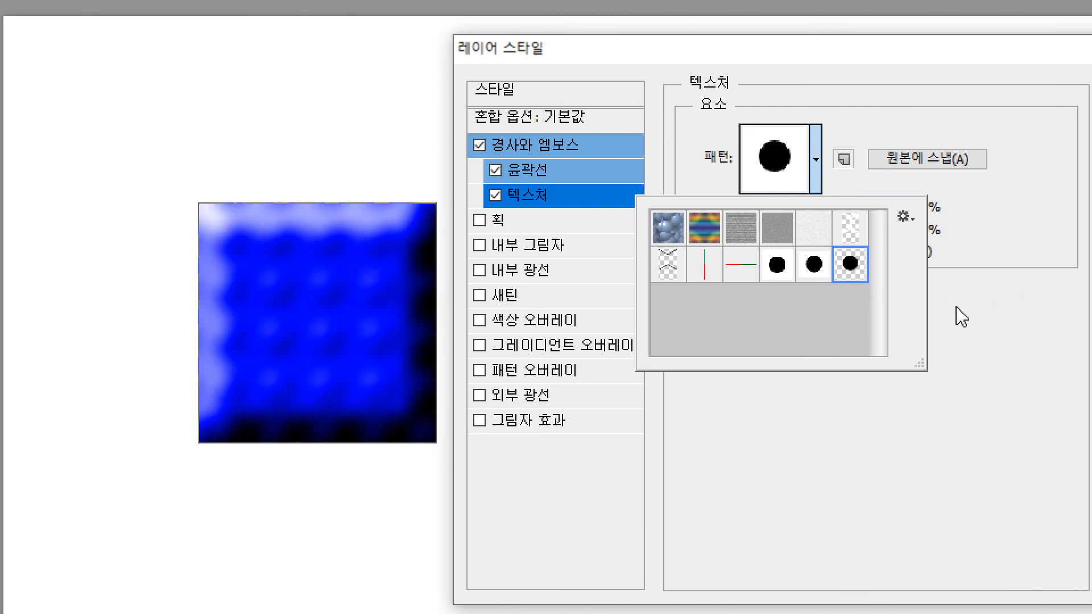
click(671, 268)
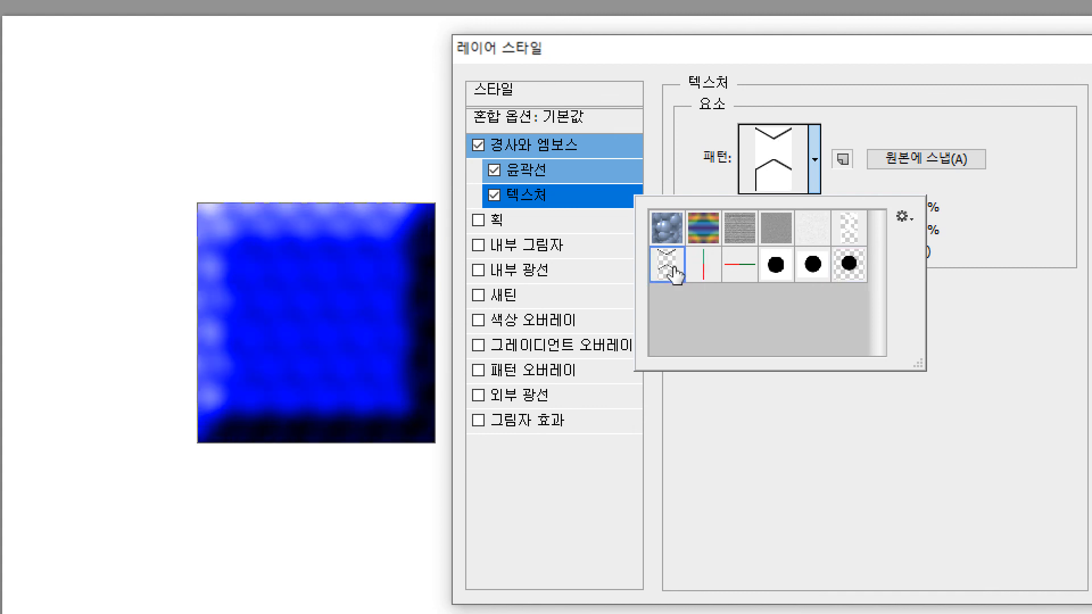
click(665, 232)
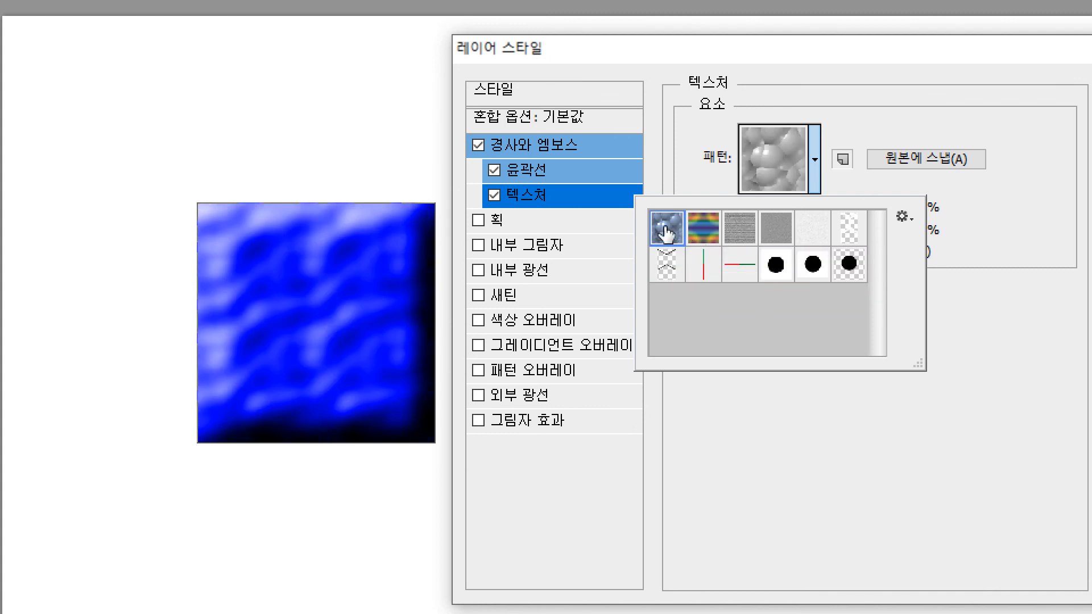
click(839, 178)
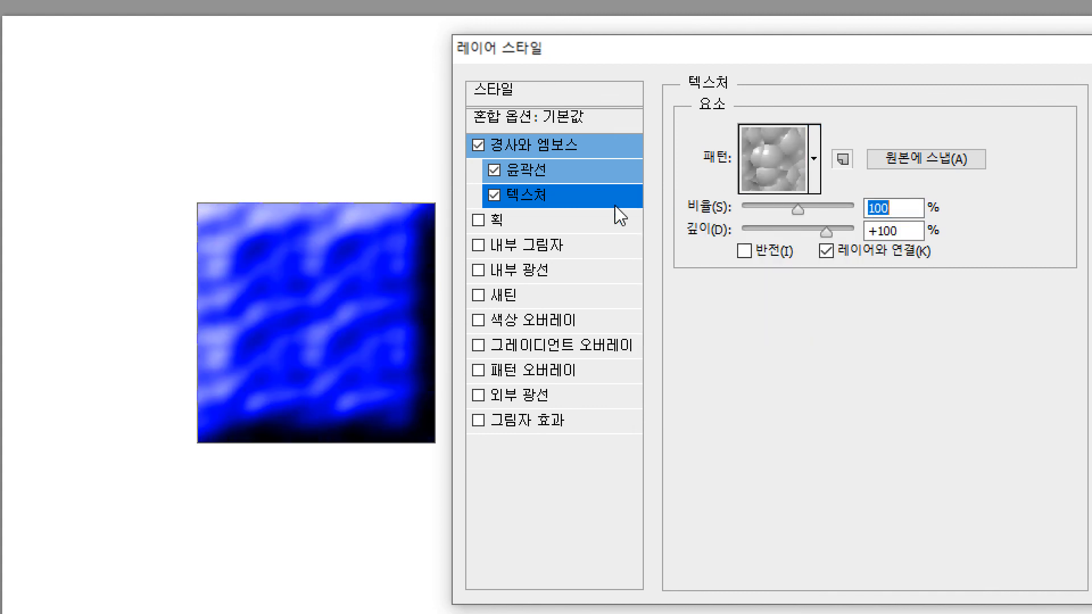
- Toggle the bevel's Texture option off and on to compare the surface, and leave it off
click(494, 196)
click(494, 195)
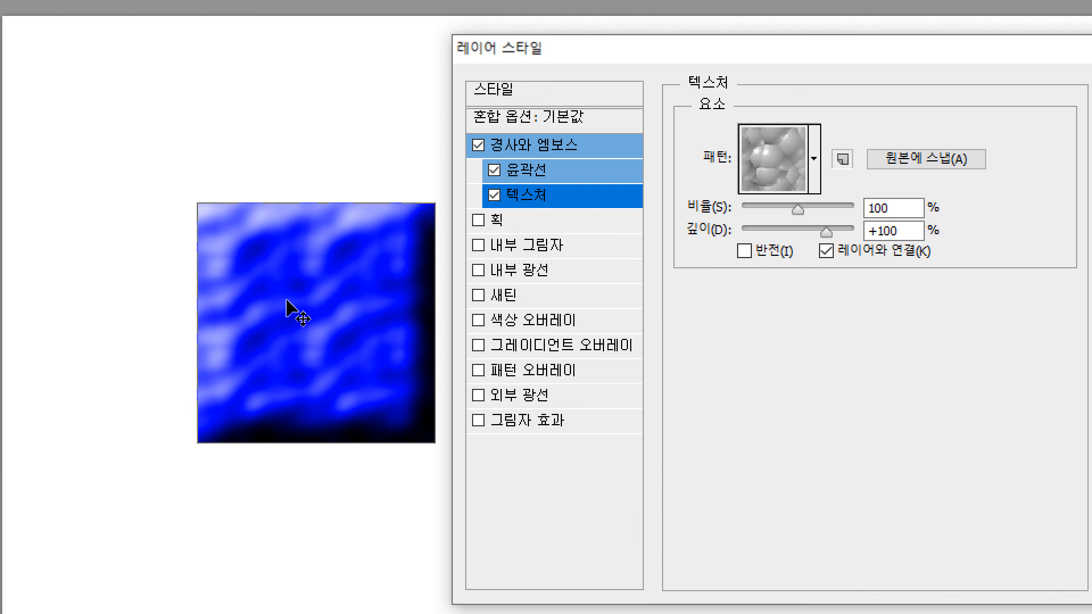
click(494, 195)
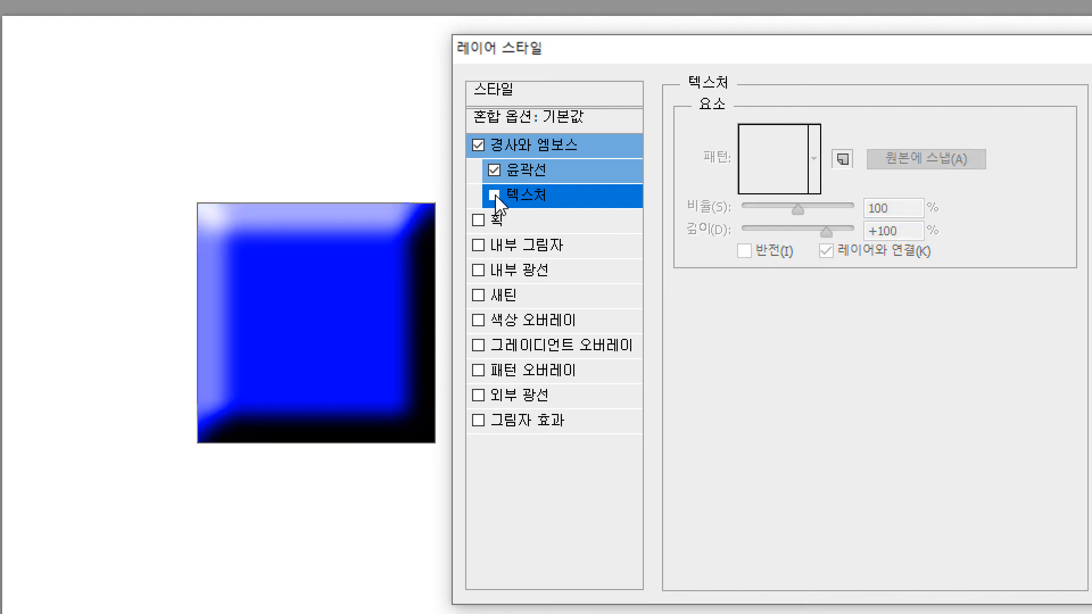
click(494, 196)
click(494, 195)
- Toggle the bevel's Contour option, leave it off, and apply the Bevel and Emboss style to the blue square
click(499, 166)
click(499, 166)
click(499, 166)
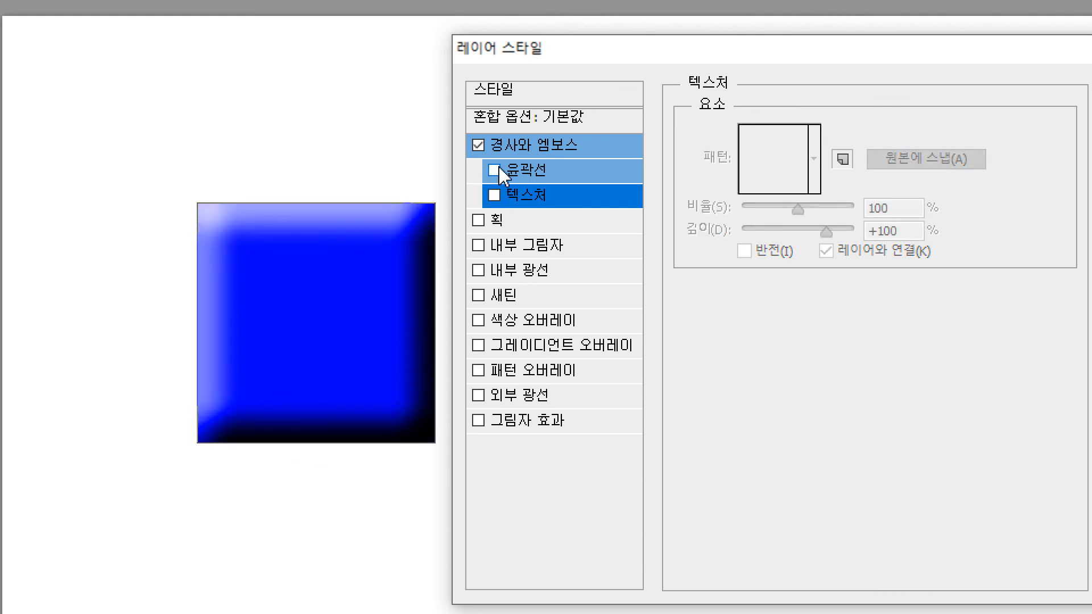
click(526, 152)
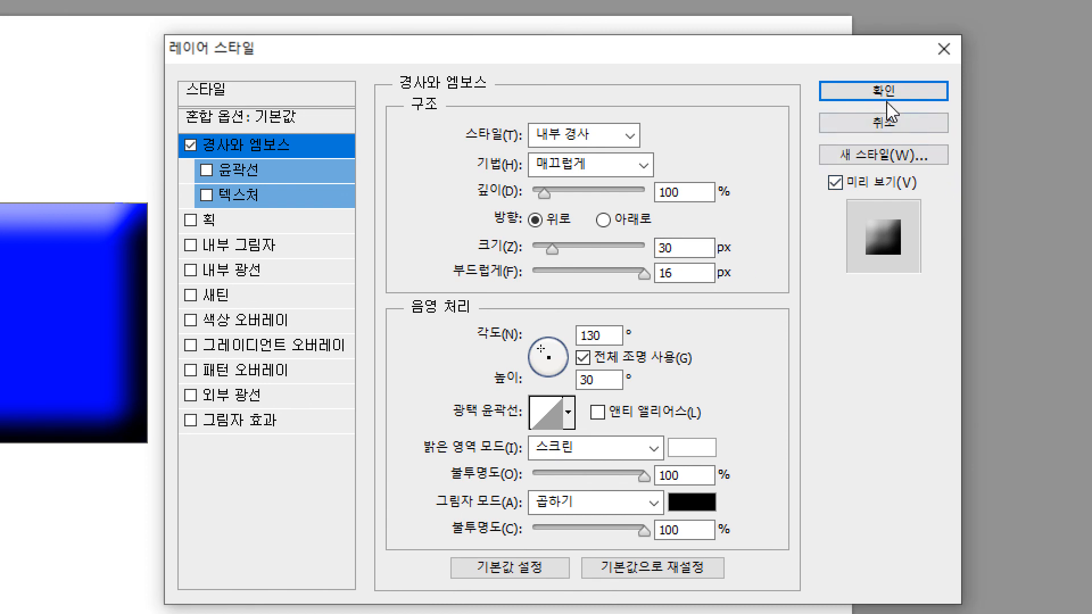
click(884, 108)
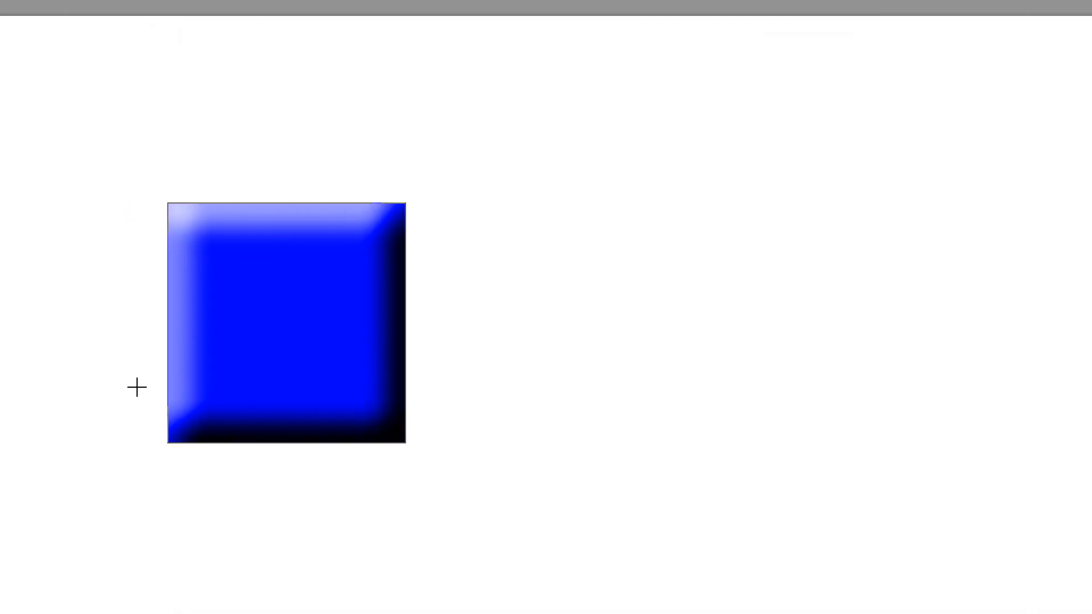